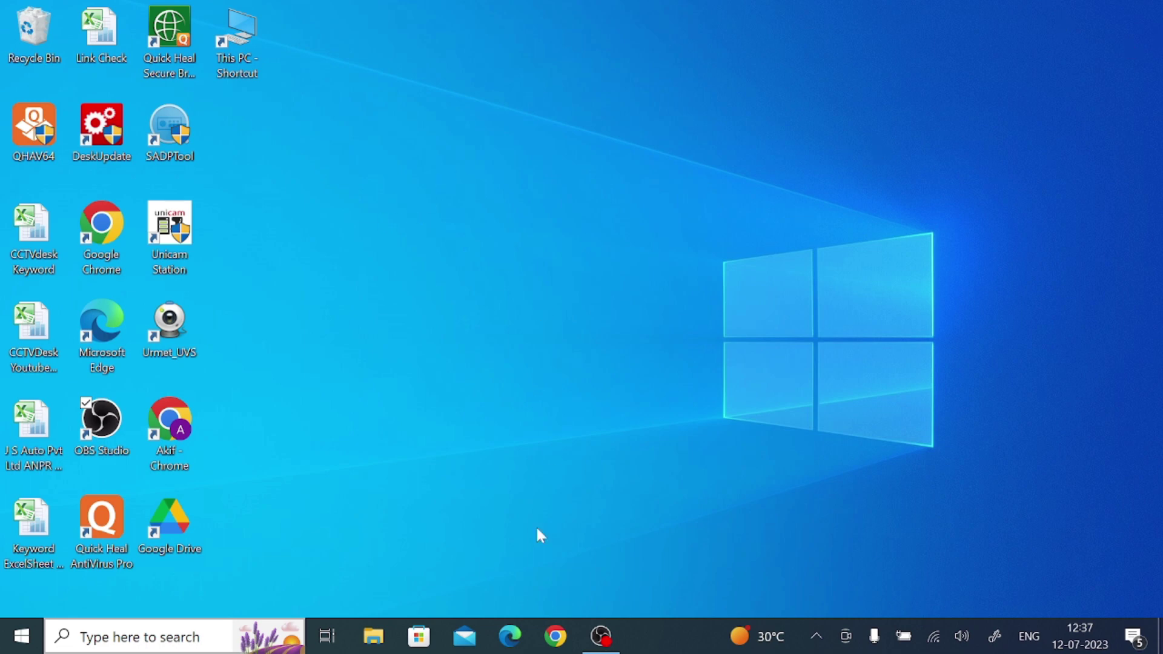
# Open Chrome, search Google for "wisenet mobile for windows" and open the CCTV DESK download article.
pyautogui.click(555, 636)
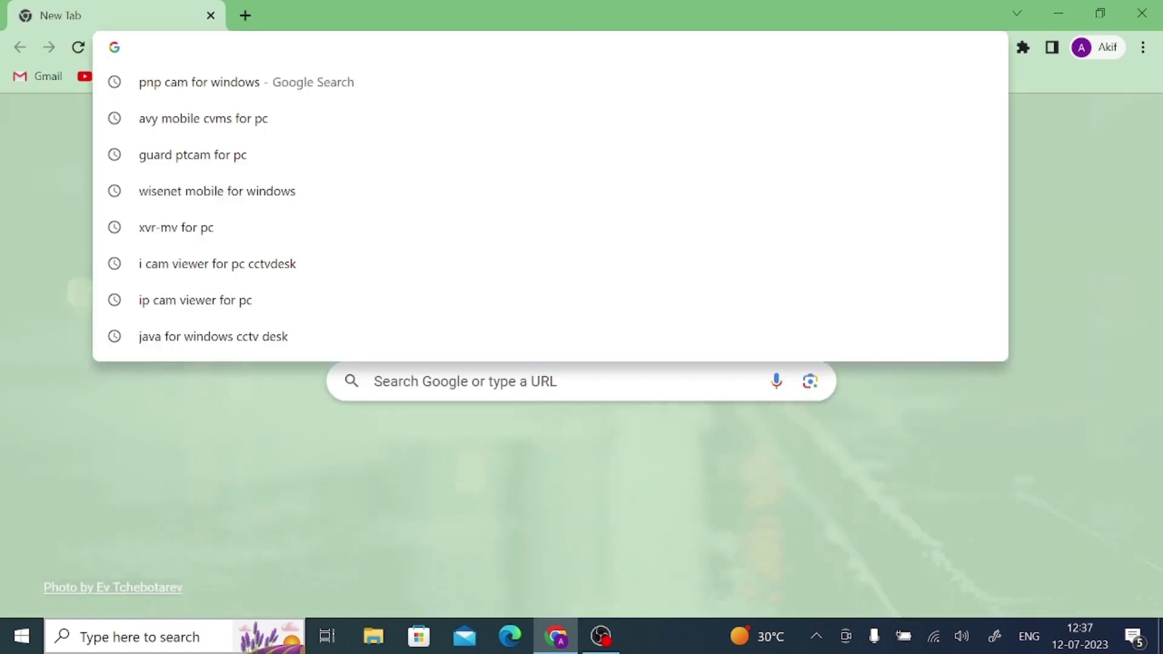
pyautogui.write('wise')
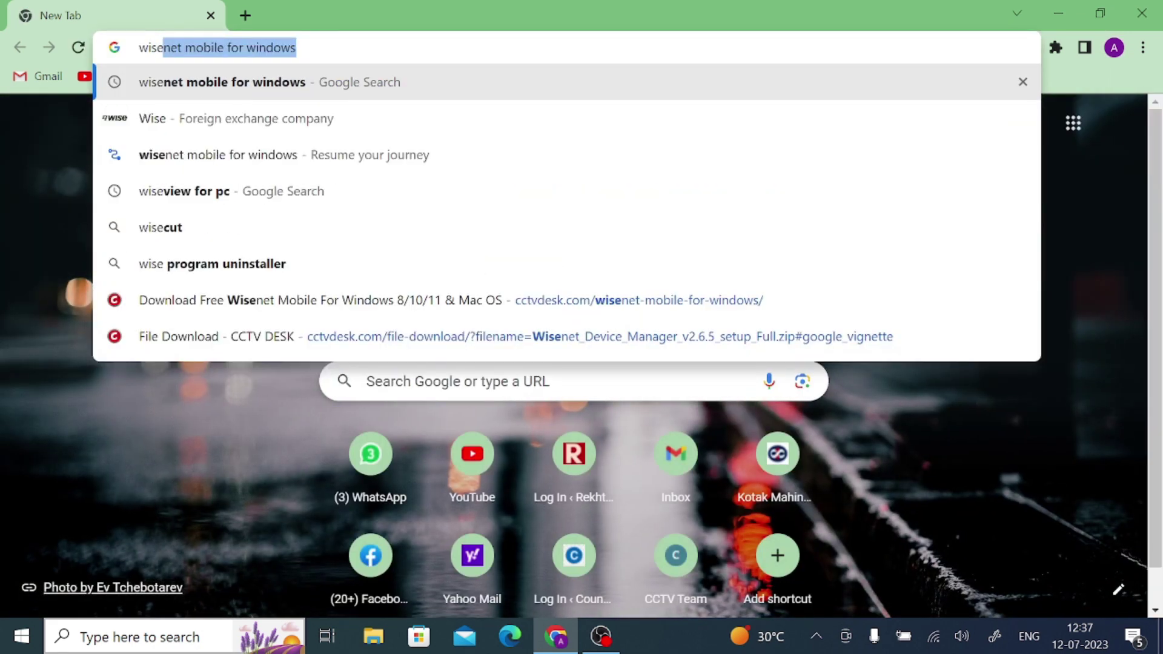
pyautogui.press('Right')
pyautogui.press('Return')
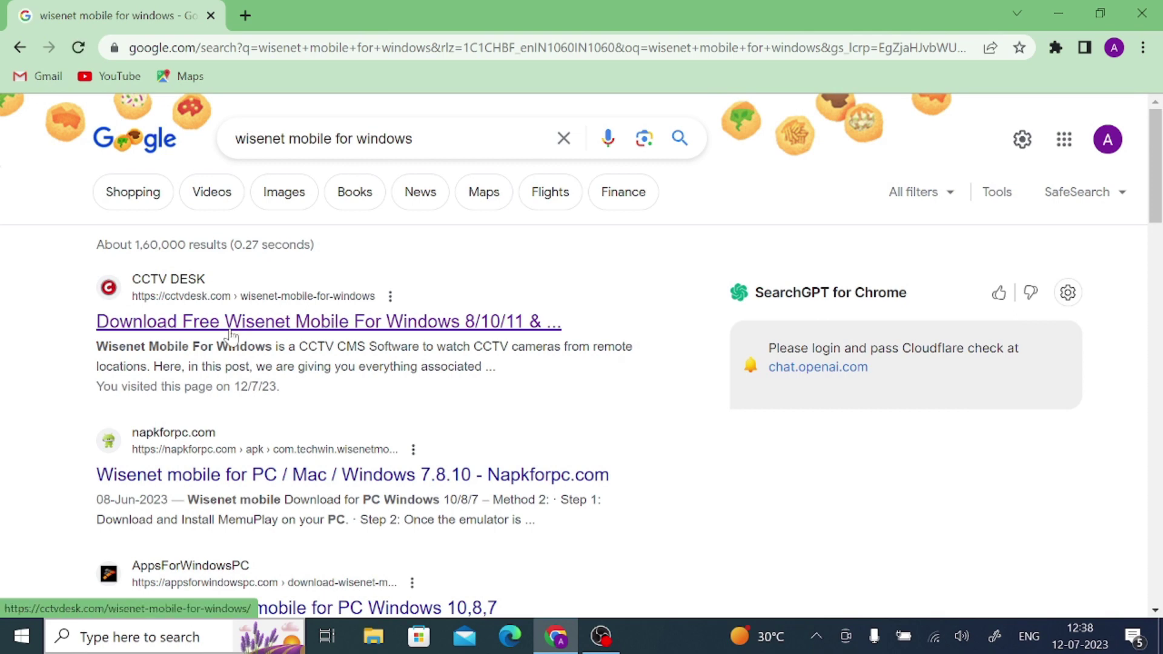
pyautogui.click(231, 335)
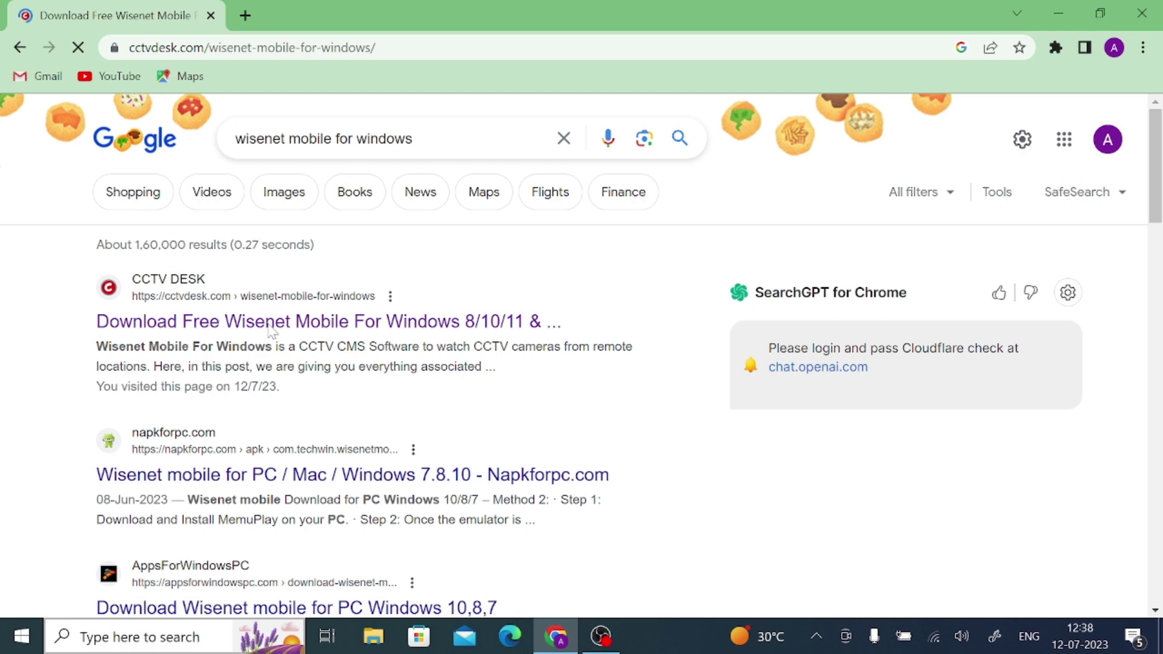
# Close the floating ad and open the article's Wisenet Mobile For PC Windows download link.
pyautogui.scroll(-15, 676, 368)
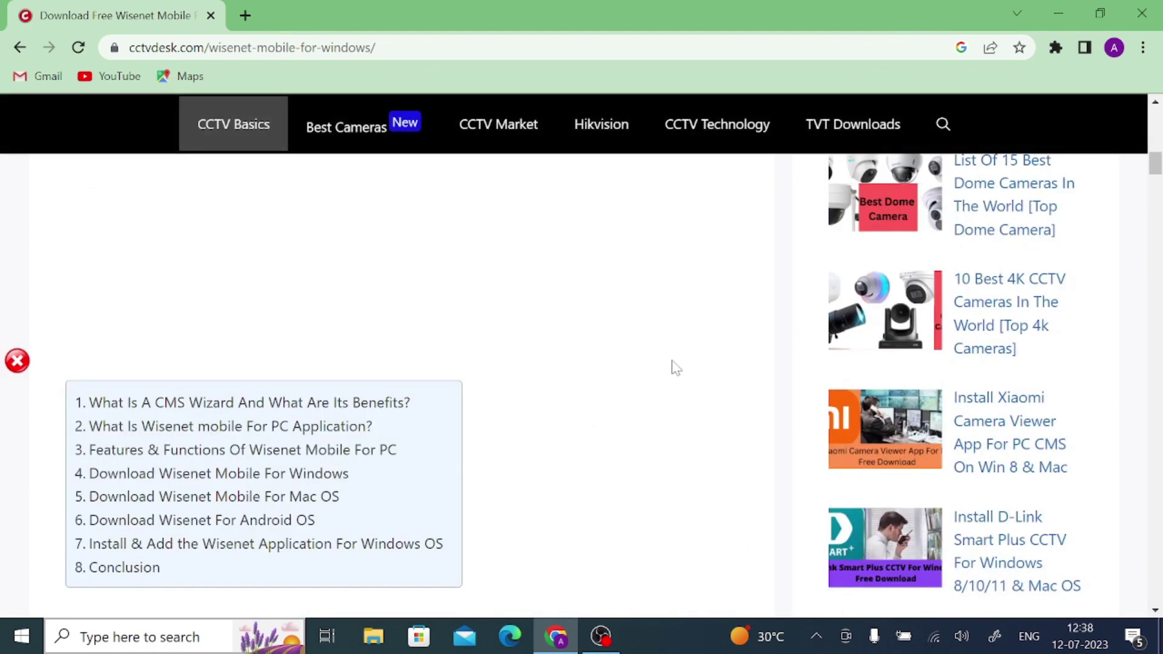
pyautogui.click(21, 367)
pyautogui.scroll(-4, 377, 416)
pyautogui.scroll(-2, 378, 413)
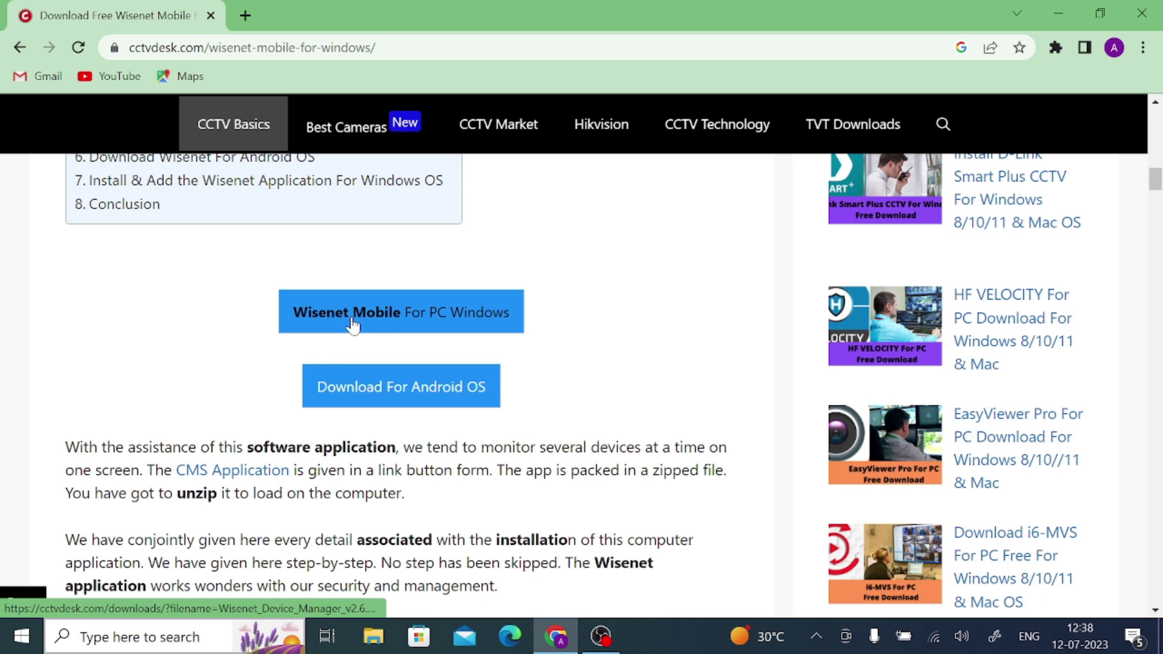
pyautogui.click(386, 325)
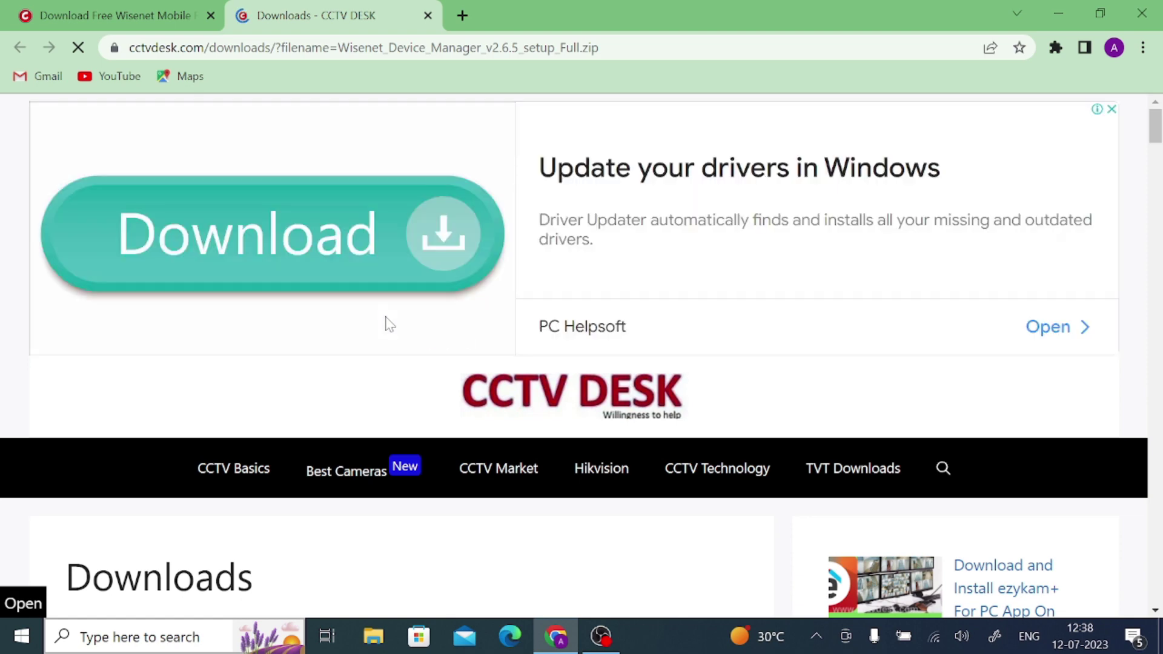
# Download Wisenet_Device_Manager_v2.6.5_setup_Full.zip from the File Download page and dismiss the subscription pop-up.
pyautogui.scroll(-9, 389, 324)
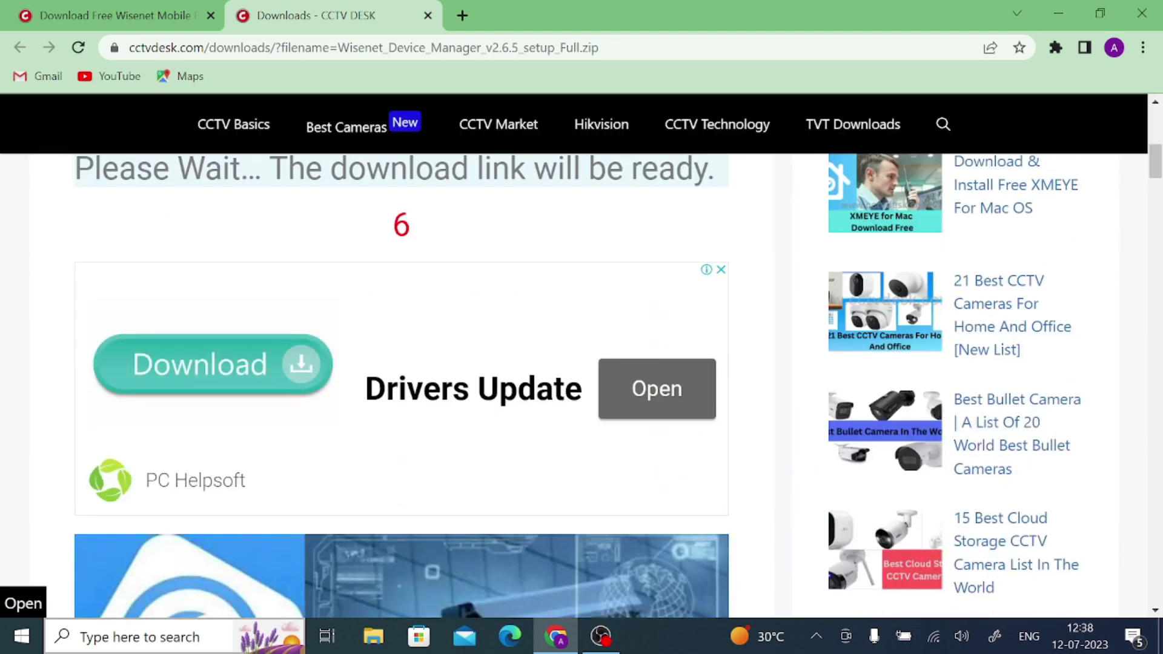
pyautogui.scroll(5, 389, 325)
pyautogui.scroll(-3, 389, 324)
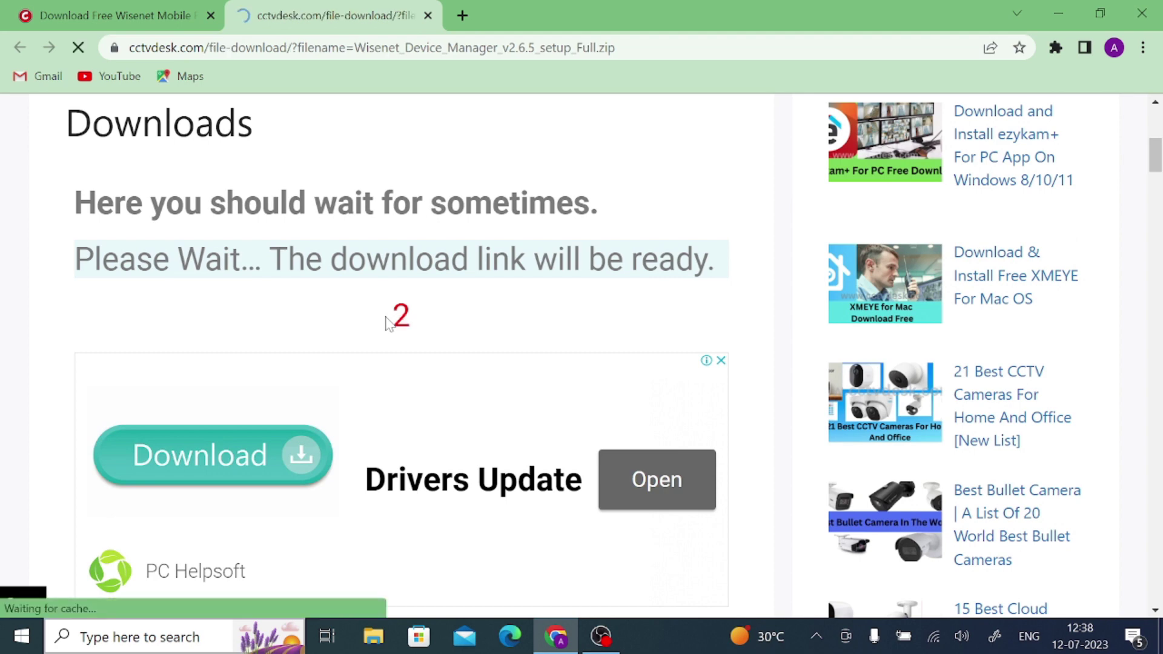
pyautogui.scroll(-5, 390, 324)
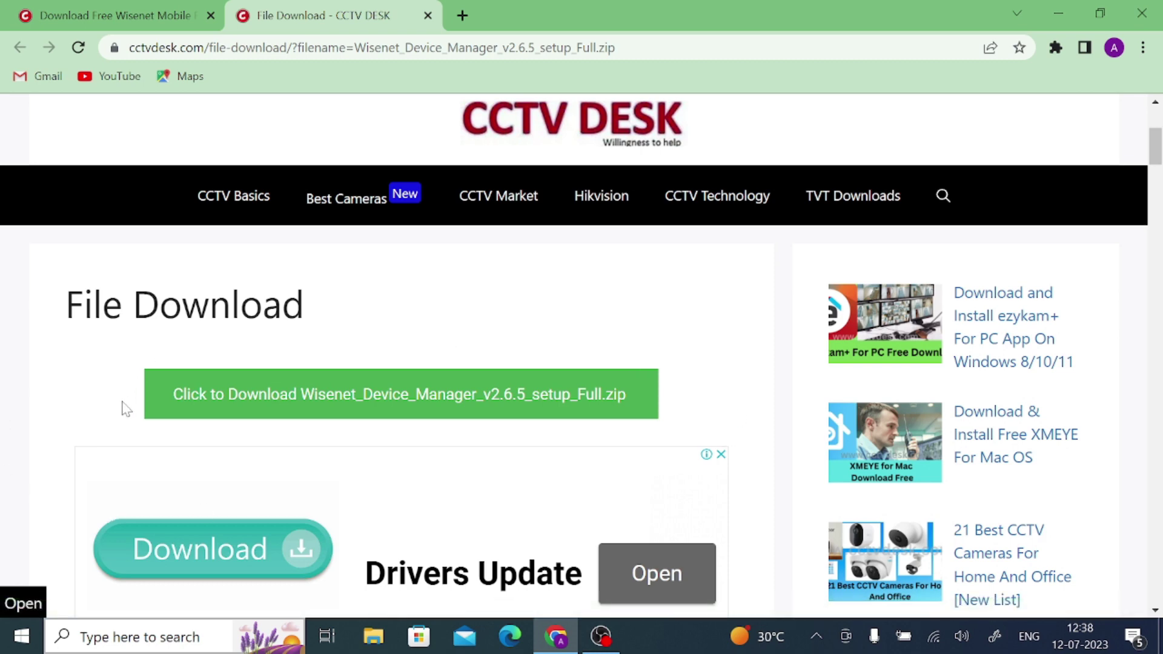
pyautogui.click(286, 397)
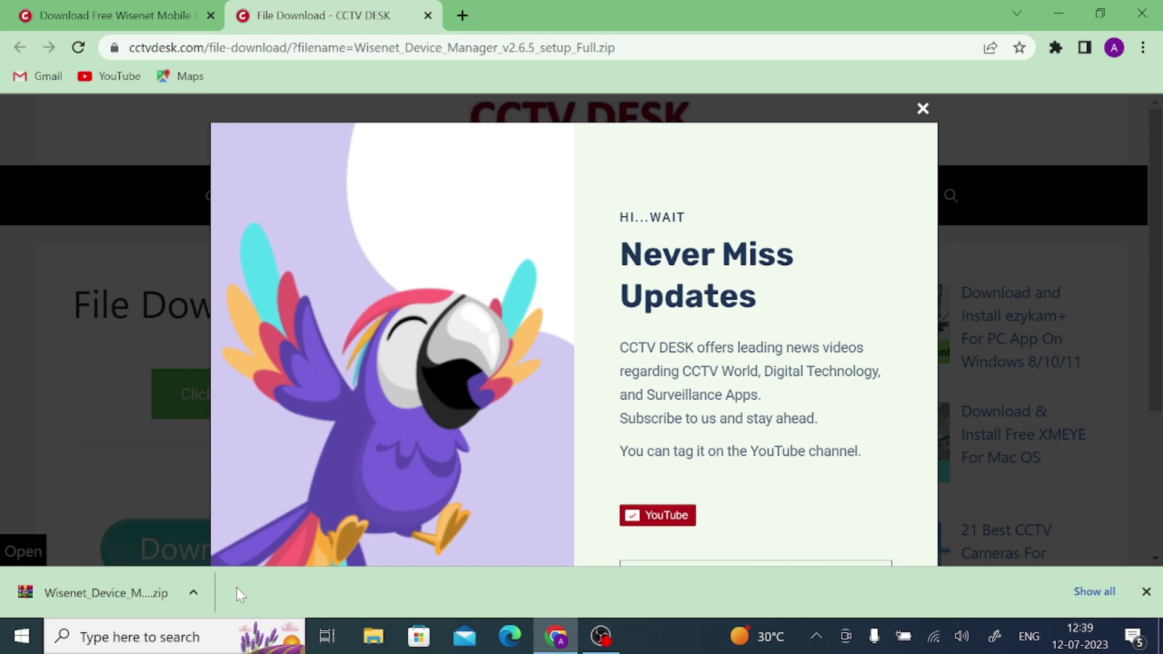
pyautogui.click(923, 109)
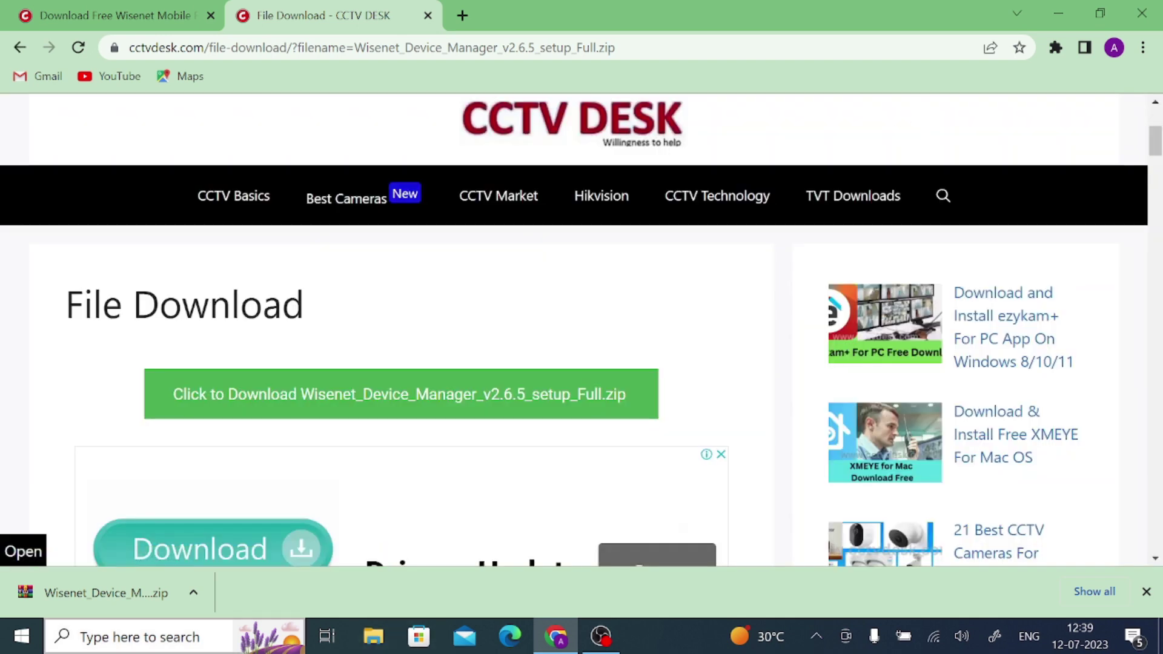
# Show the downloaded zip in its folder and extract it to a Wisenet_Device_Manager_v2.6.5_setup_Full subfolder.
pyautogui.click(196, 601)
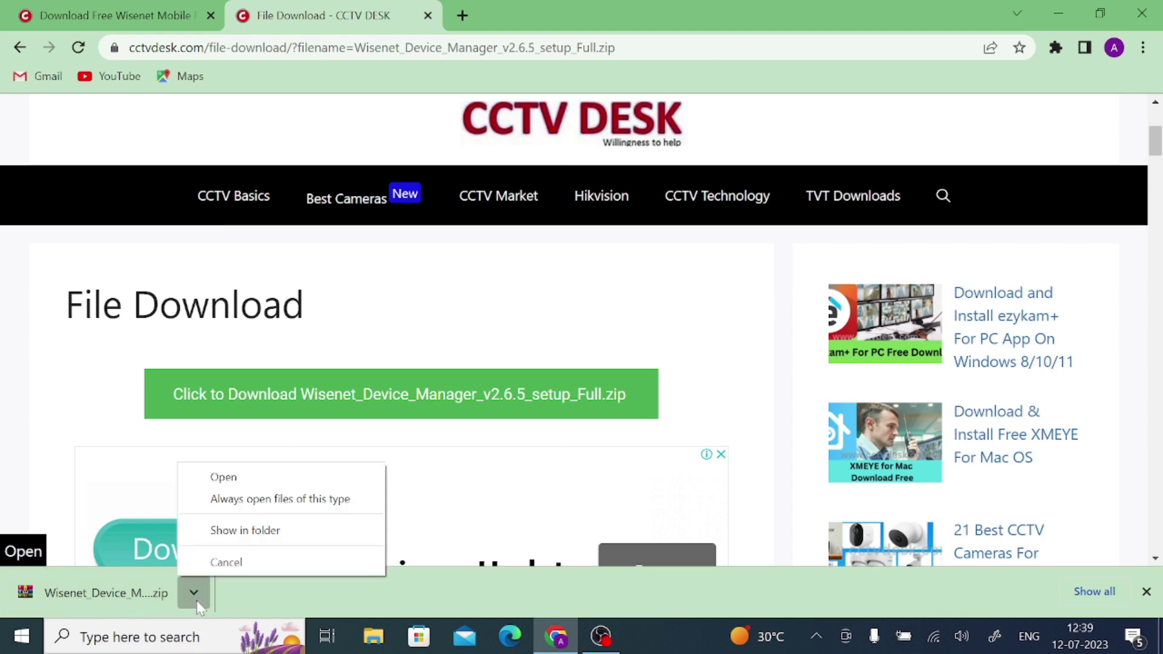
pyautogui.click(243, 531)
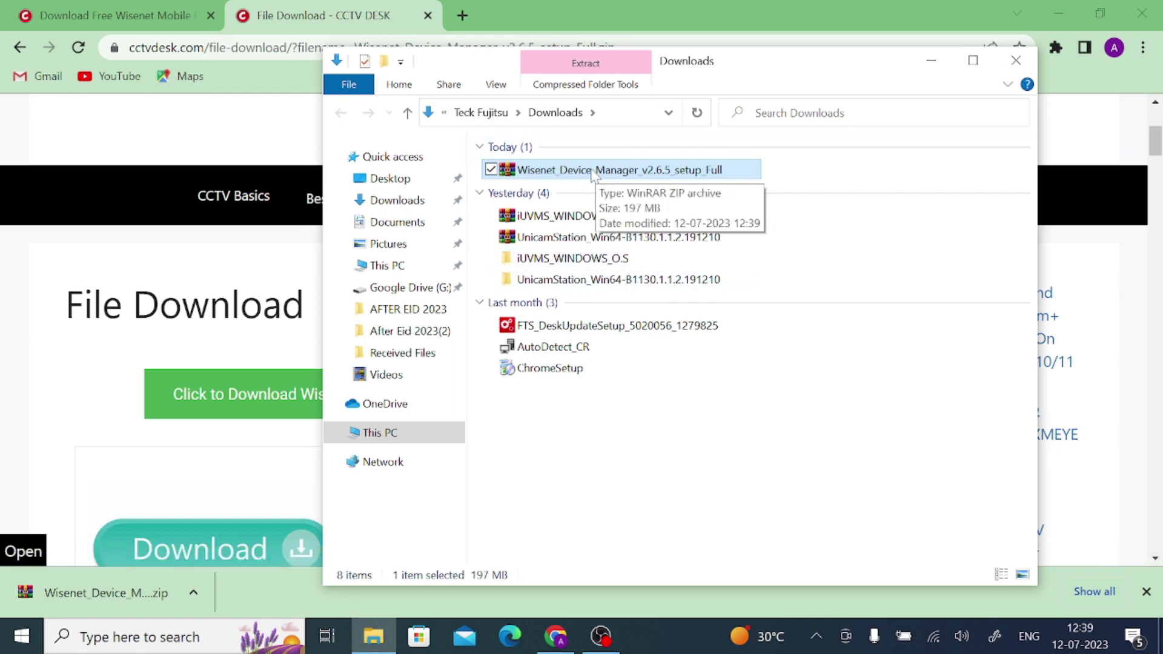
pyautogui.rightClick(592, 172)
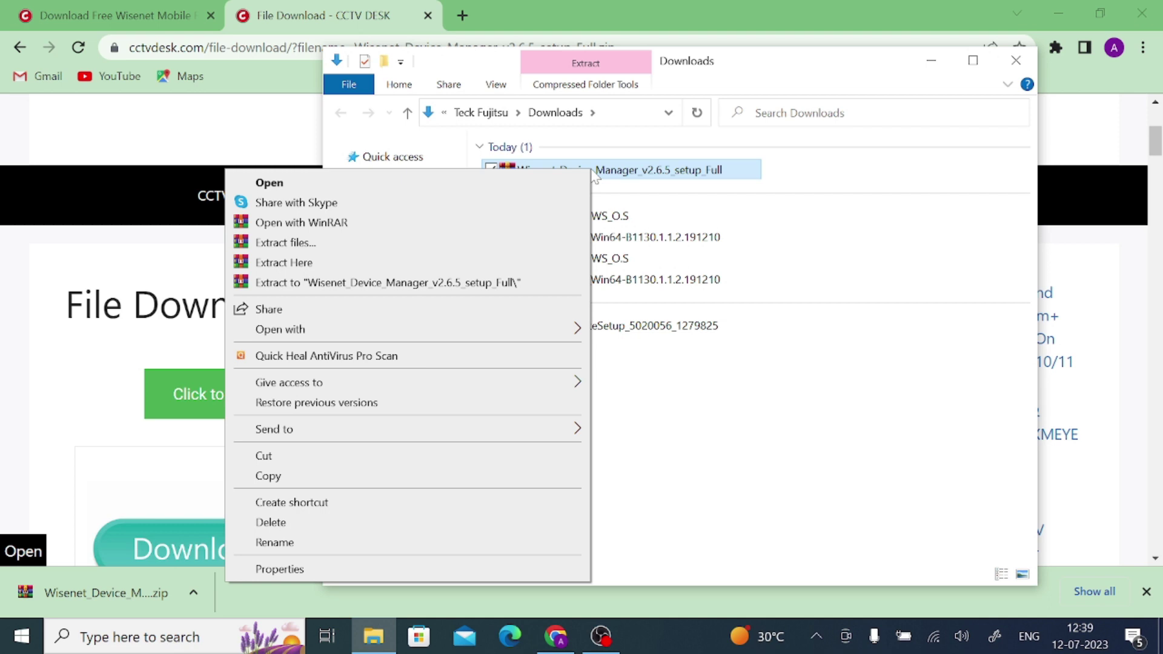
pyautogui.click(384, 283)
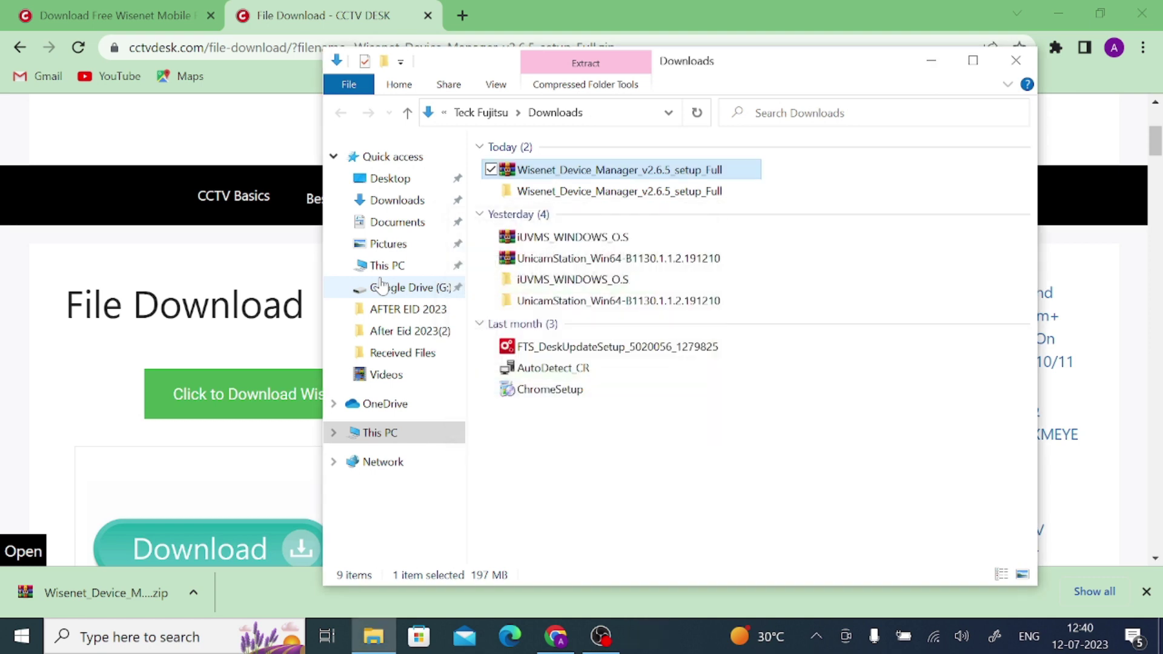
# Open the extracted folder and run the Wisenet_Device_Manager_v2.6.5_setup_Full application as administrator.
pyautogui.doubleClick(609, 191)
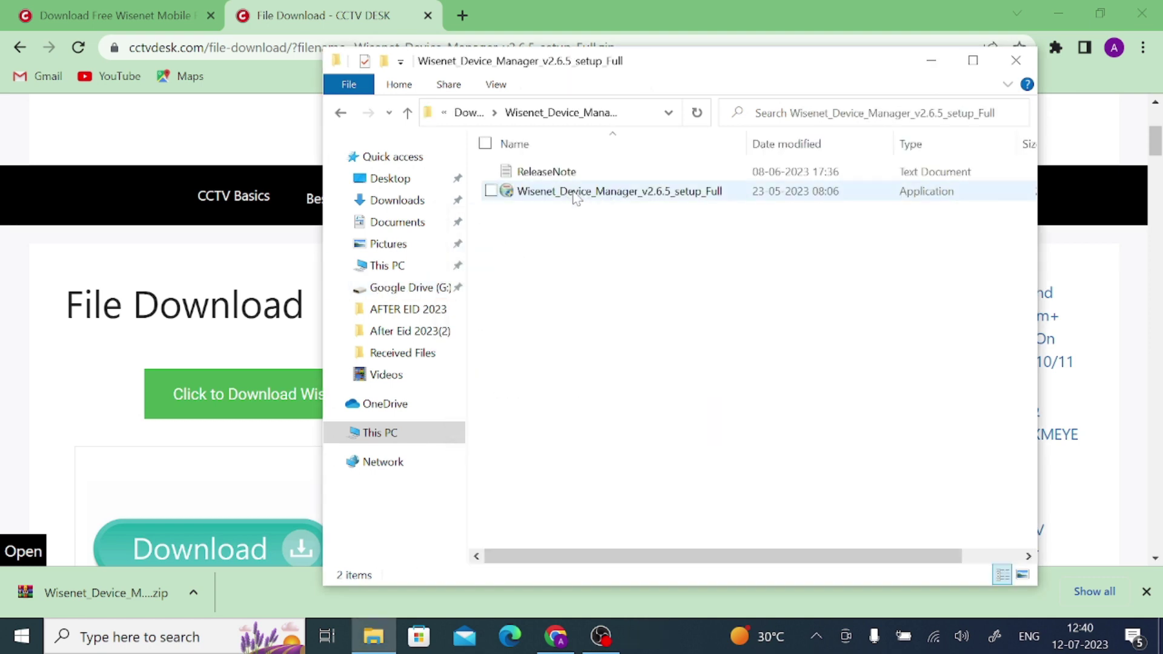
pyautogui.moveTo(575, 198)
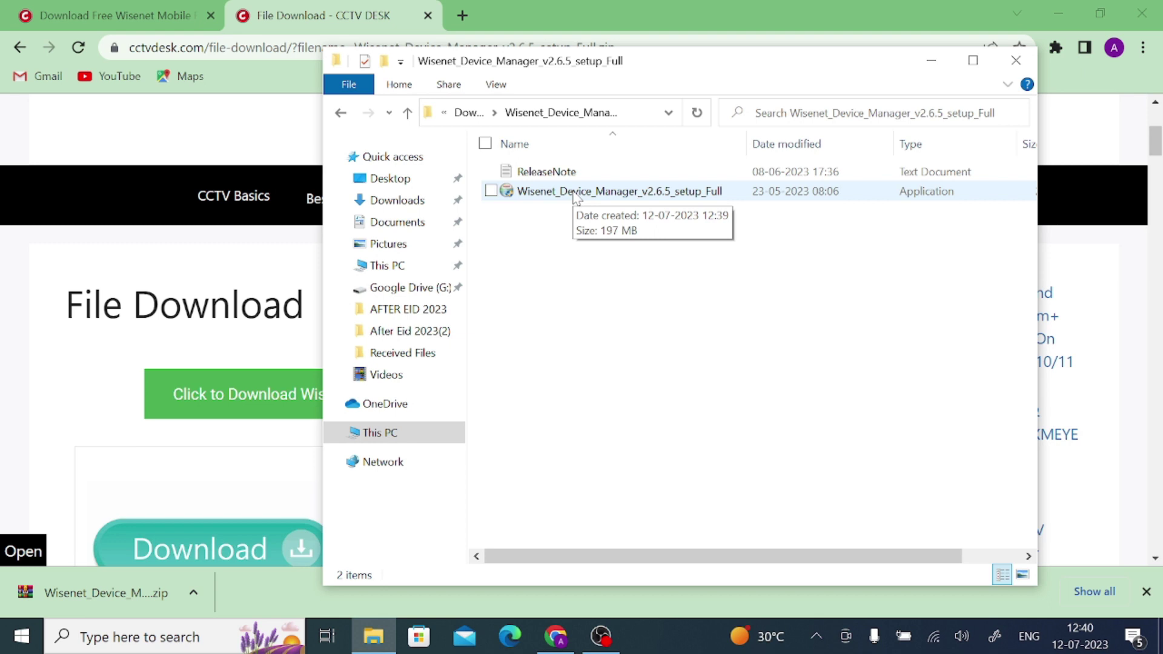
pyautogui.click(576, 197)
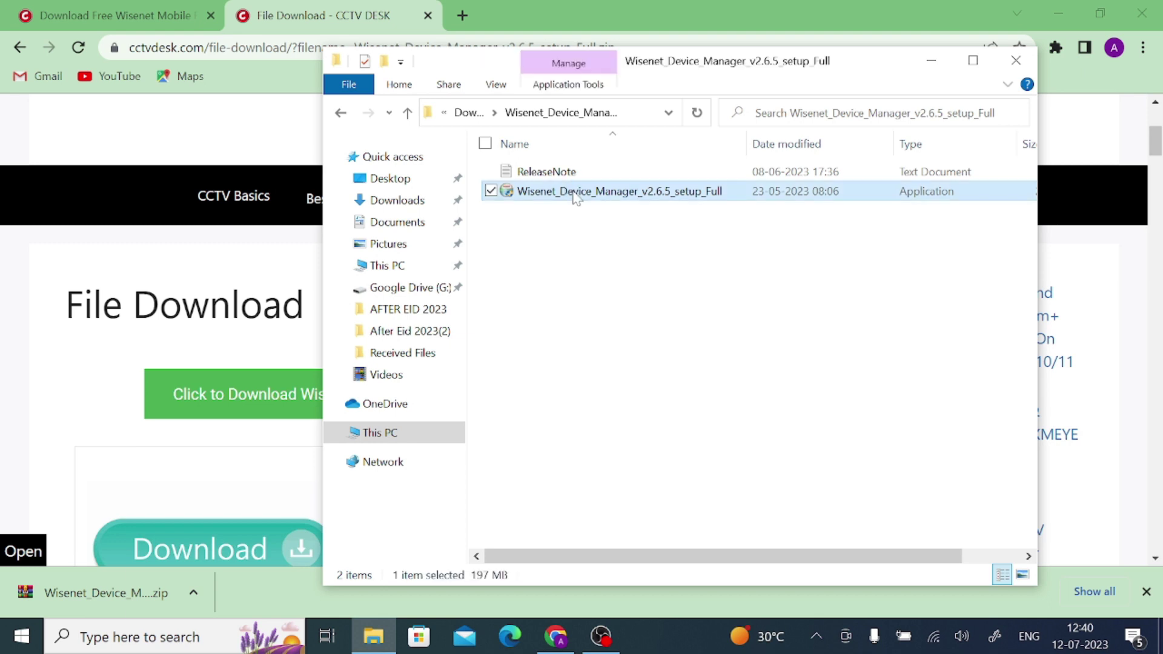
pyautogui.rightClick(576, 198)
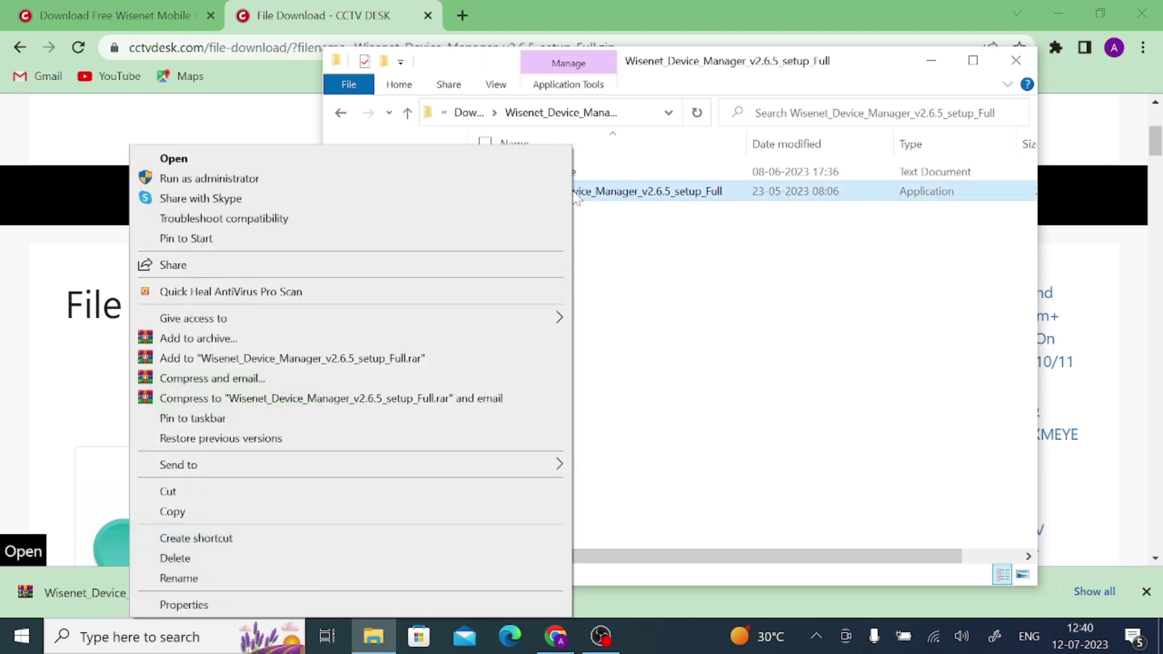
pyautogui.click(340, 179)
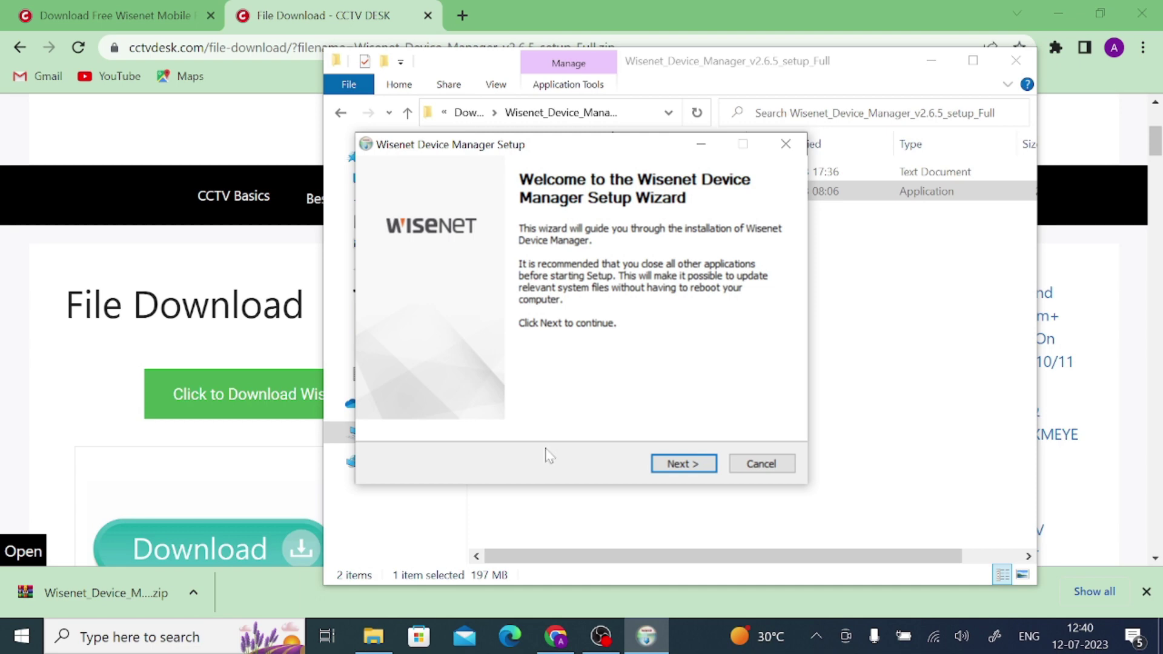
# Accept the license agreement, install Wisenet Device Manager in the default folder and finish setup with the program set to run.
pyautogui.click(678, 470)
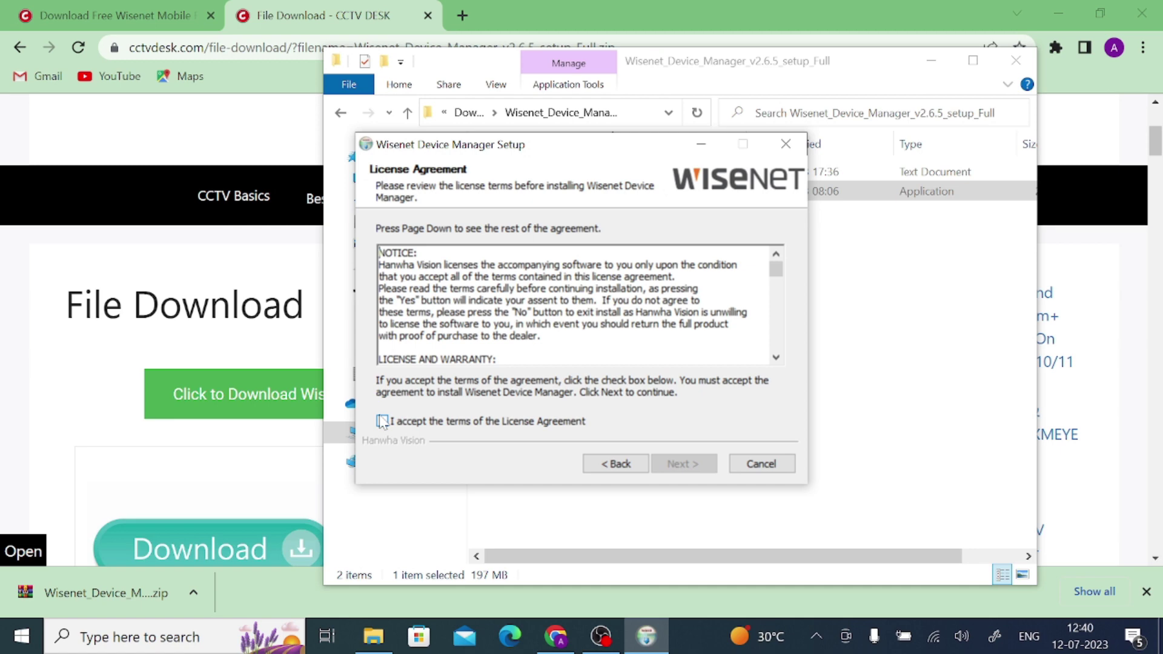
pyautogui.click(382, 422)
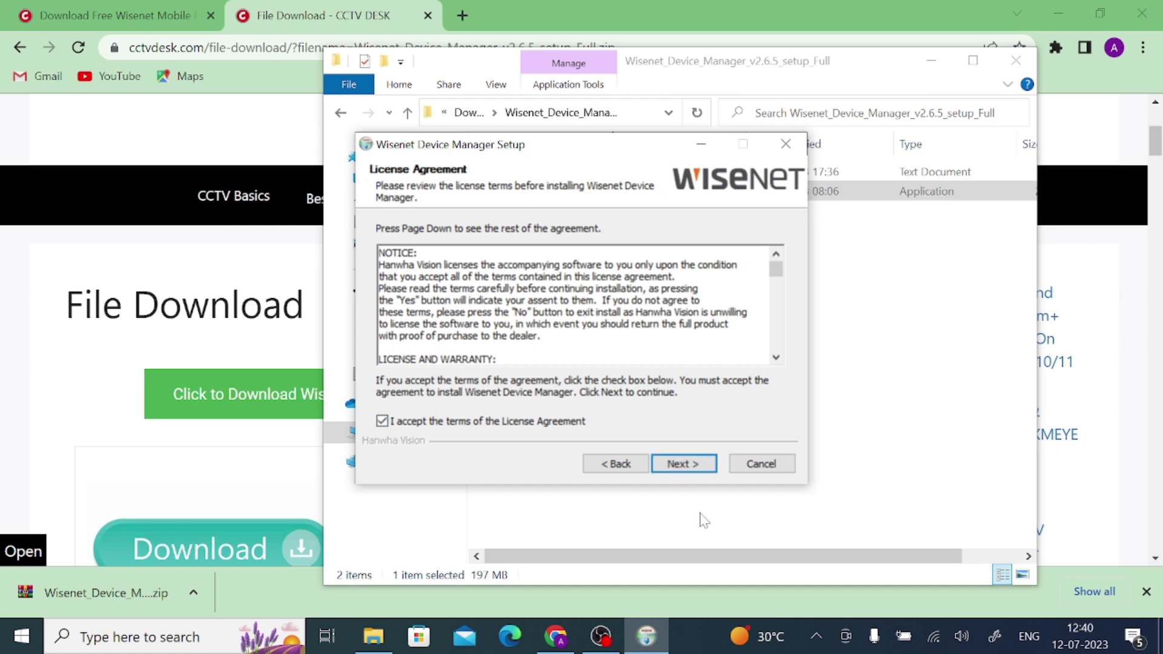
pyautogui.click(697, 471)
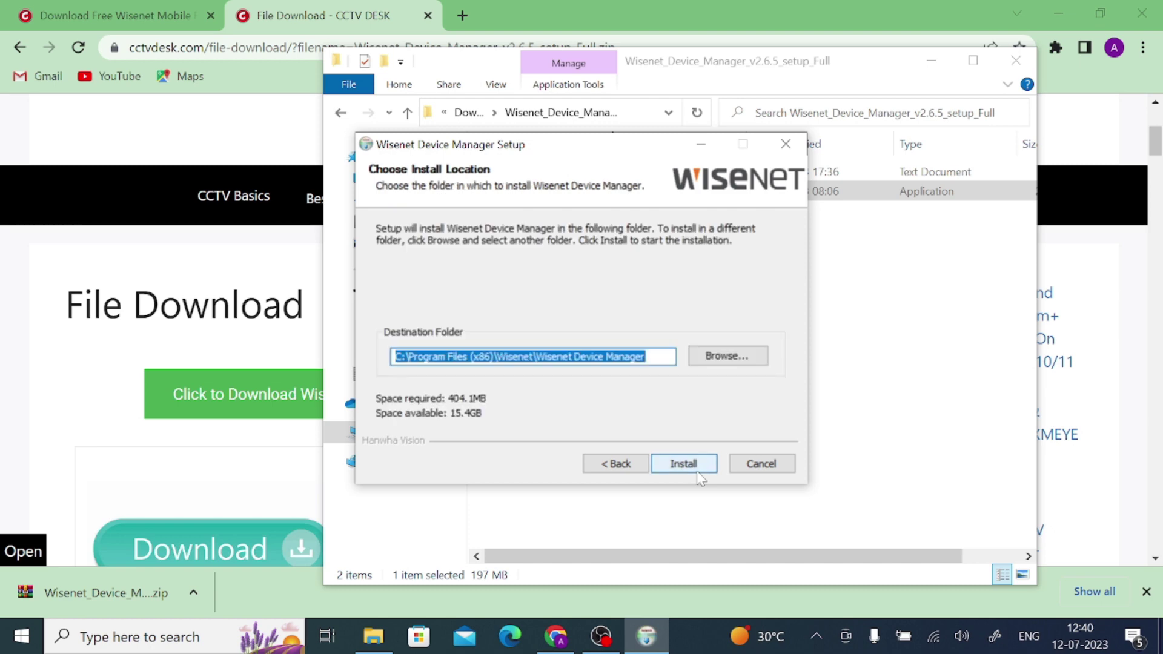
pyautogui.click(698, 473)
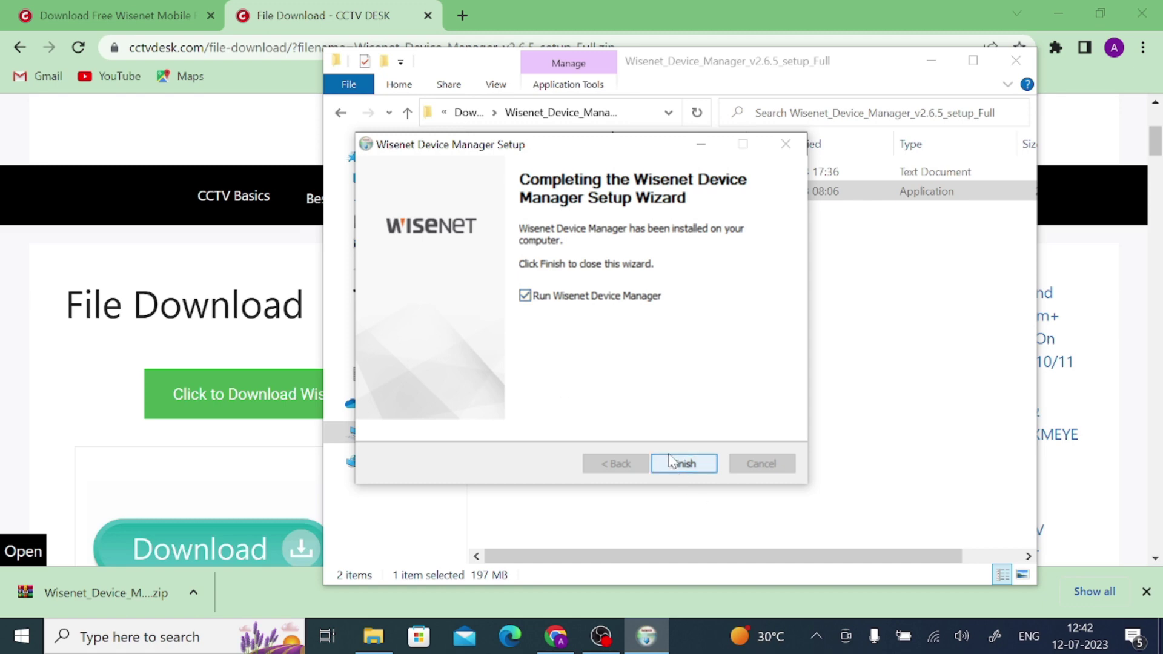
pyautogui.click(684, 468)
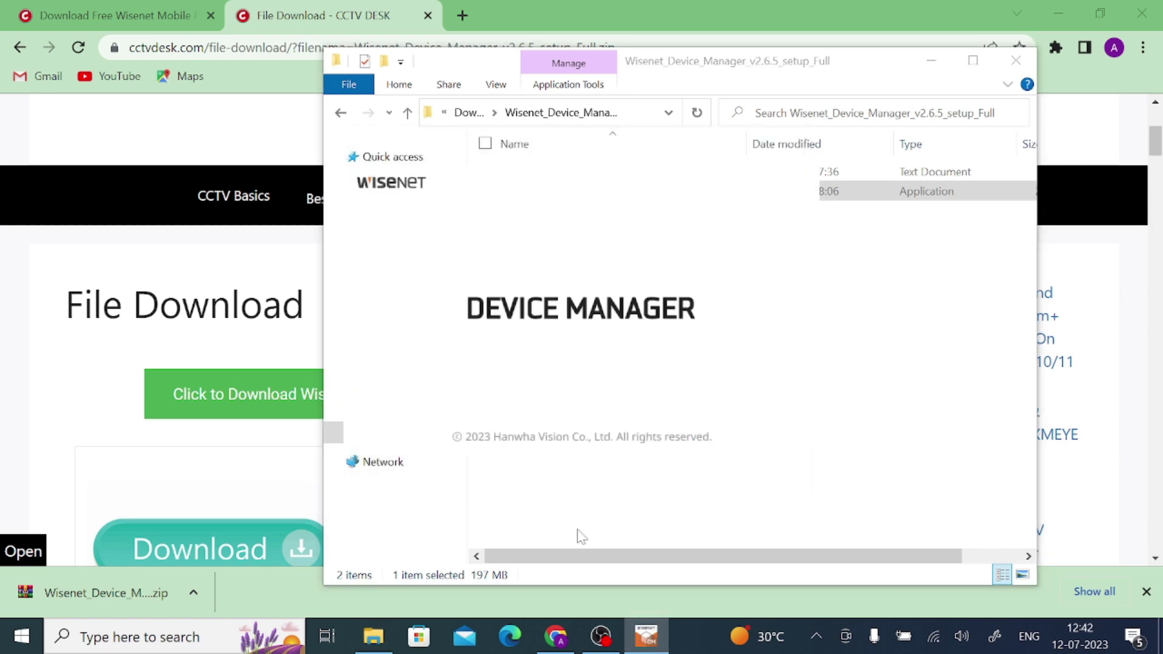
# Exit Wisenet Device Manager from the Open Project dialog and clear the browser and setup folder windows off the desktop.
pyautogui.click(1048, 9)
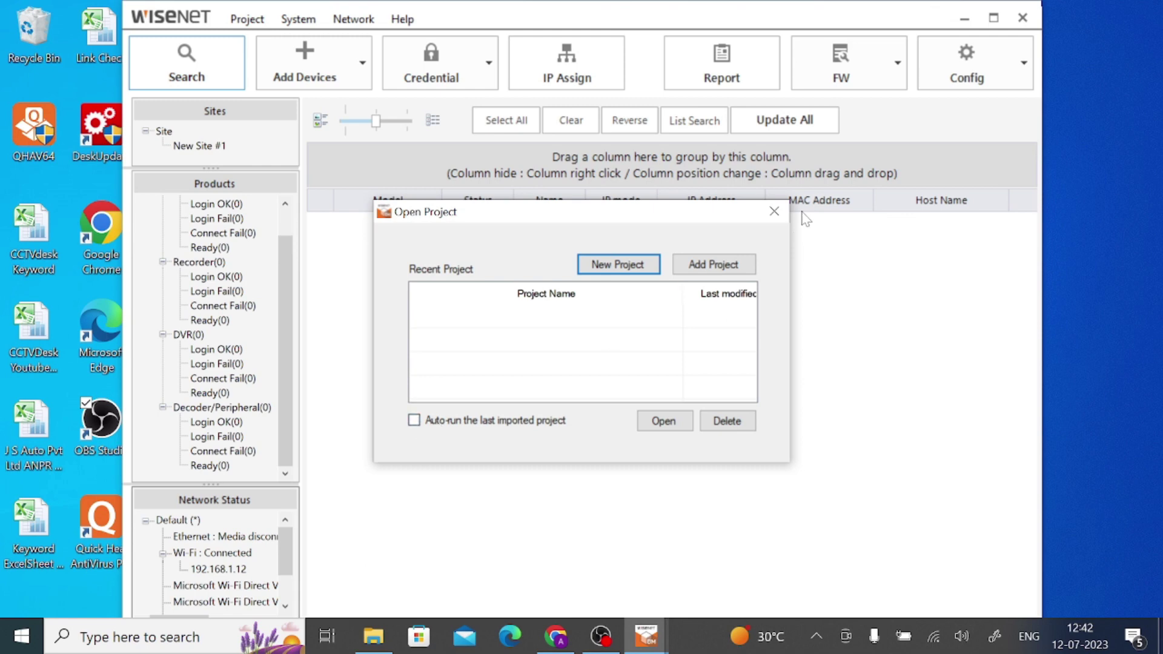
pyautogui.click(776, 214)
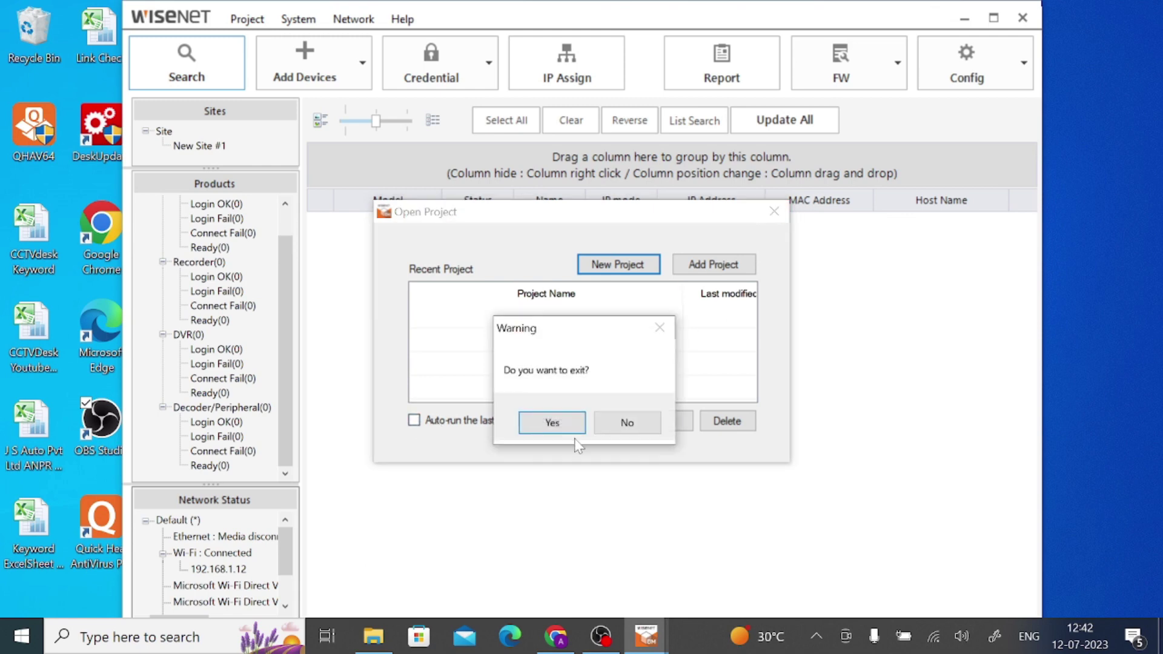
pyautogui.click(555, 427)
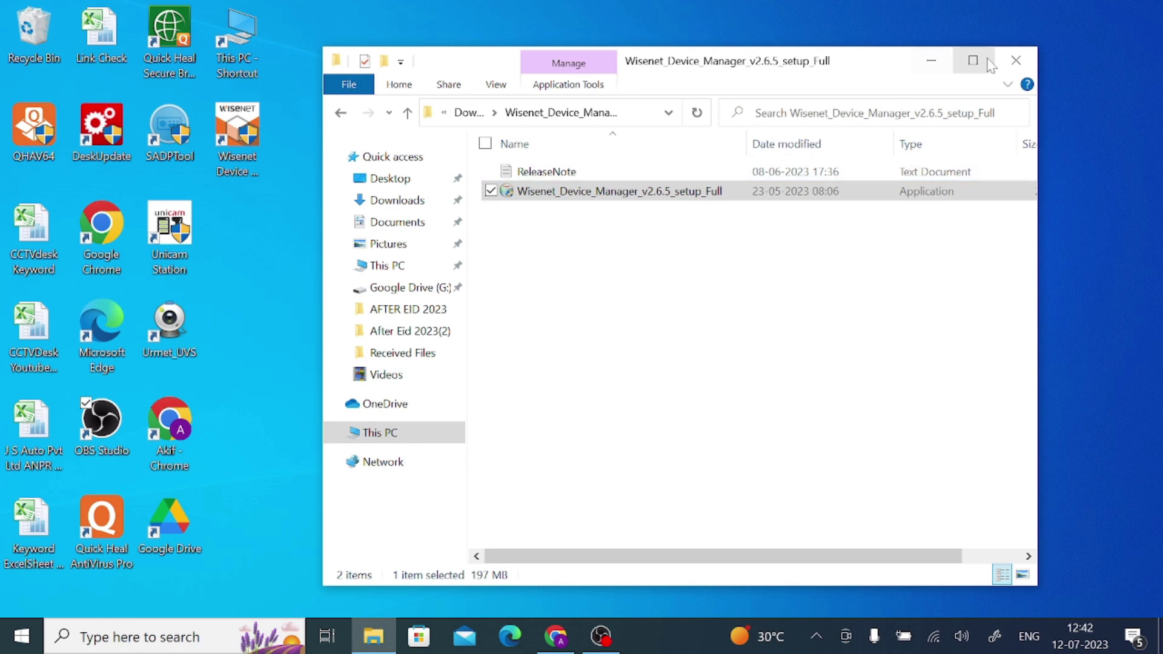
pyautogui.click(1016, 60)
# Launch Wisenet Device Manager from the desktop and create a new project named "Test Project" in the default path.
pyautogui.click(243, 137)
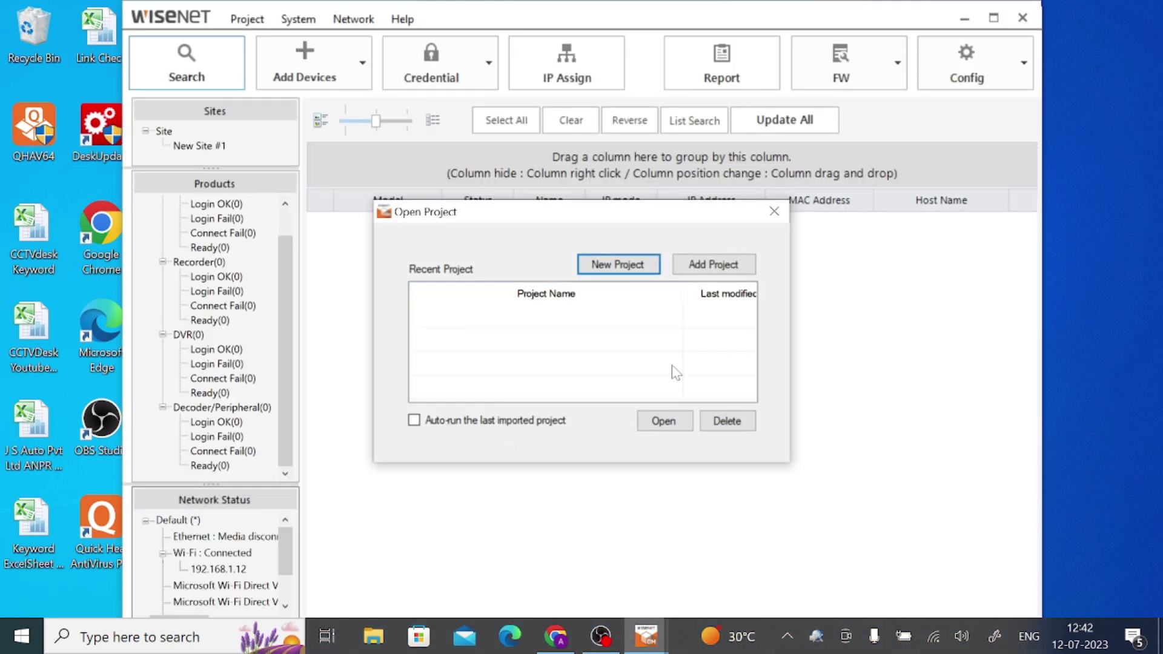
pyautogui.click(640, 265)
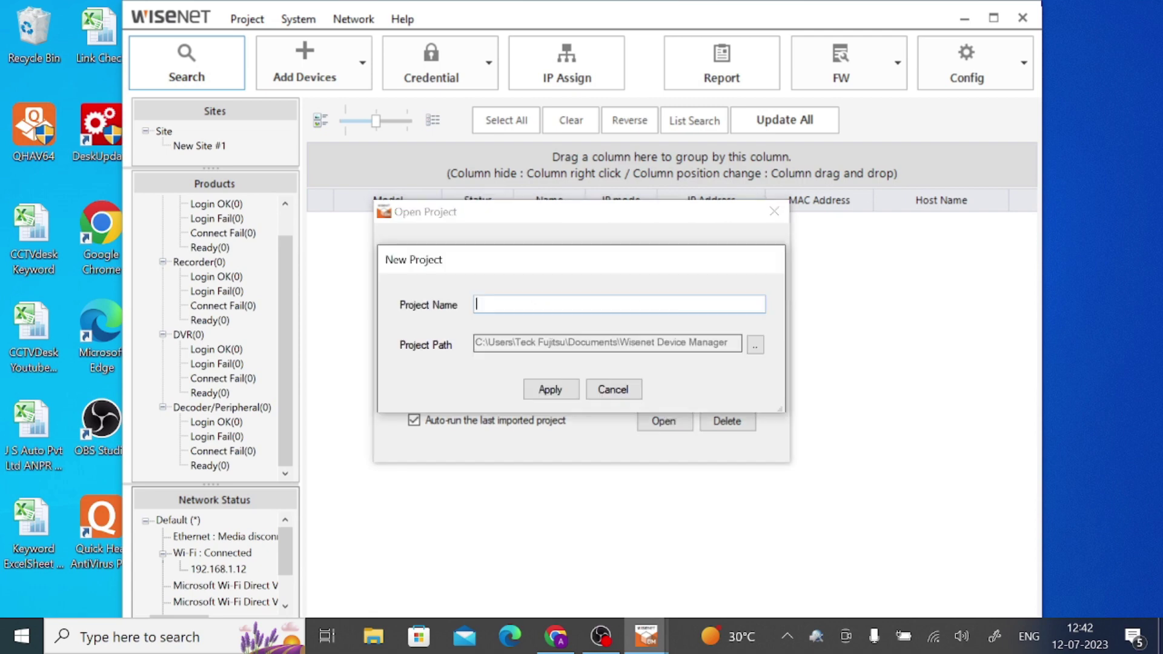
pyautogui.write('Test Project')
pyautogui.click(563, 397)
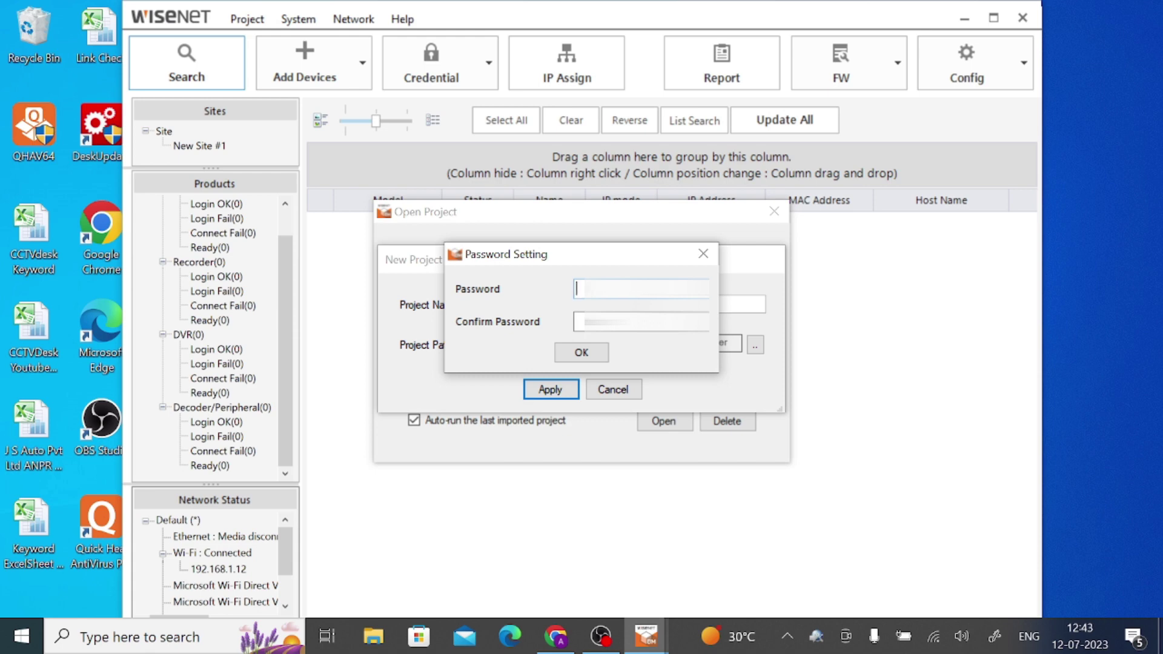
# Enter and confirm the project password in the Password Setting dialog.
pyautogui.write('a')
pyautogui.click(641, 321)
pyautogui.write('a')
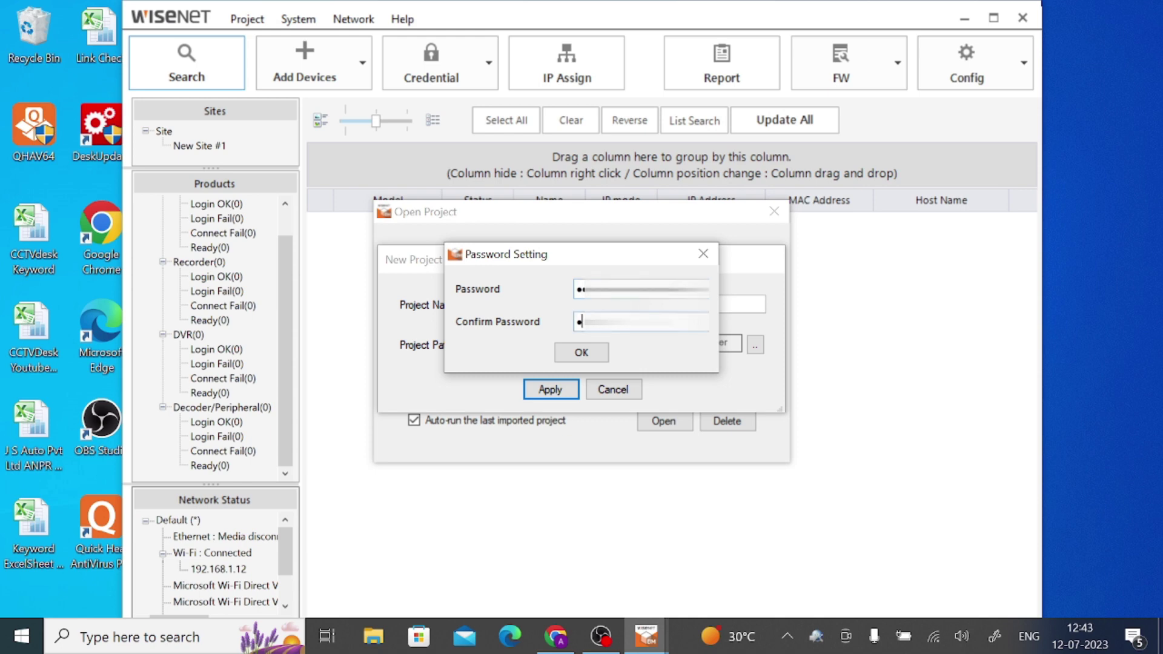
pyautogui.write('a')
pyautogui.click(582, 353)
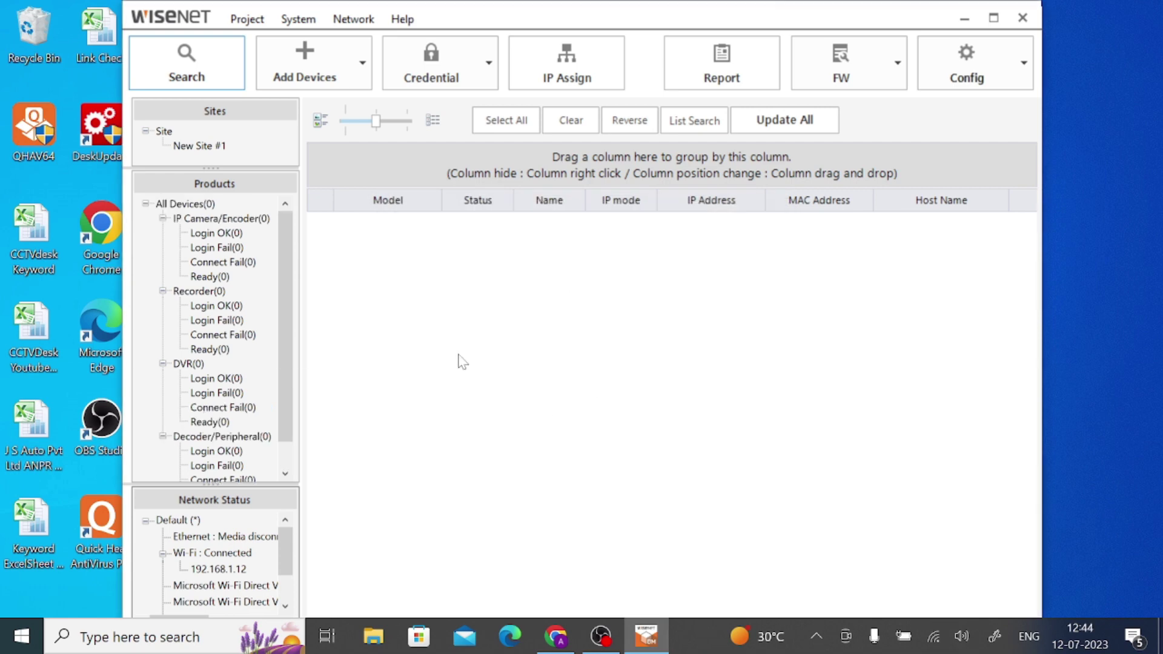
# Start adding a device manually with the Wisenet DVR model, fill in the start and end IP addresses, and keep the default ports.
pyautogui.click(308, 83)
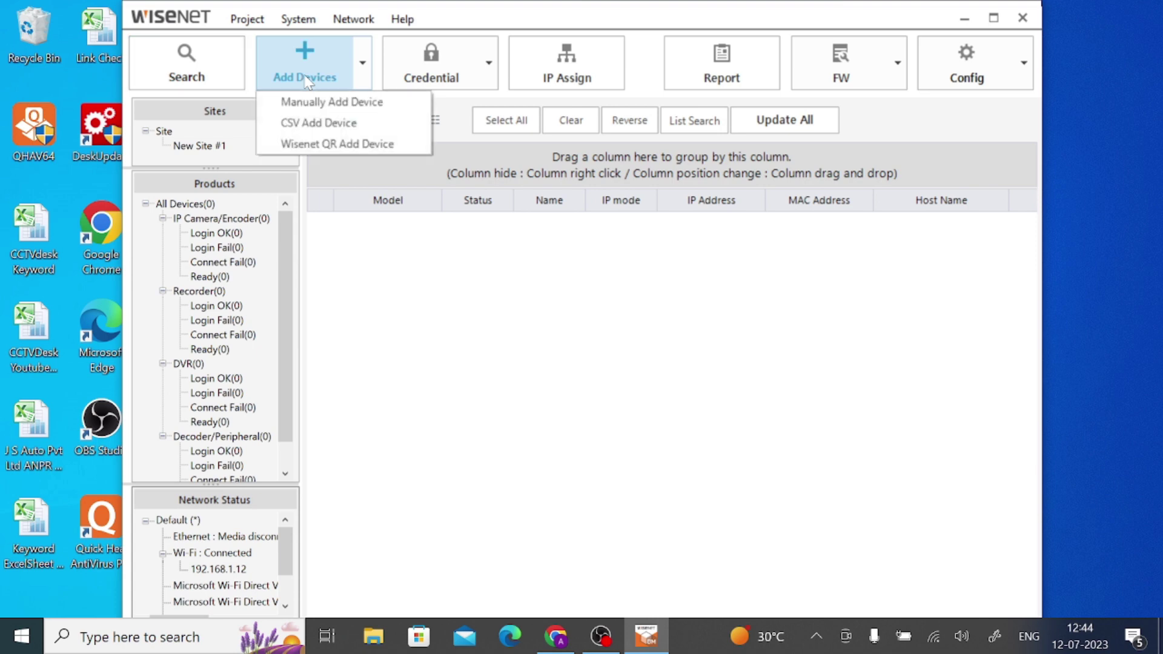
pyautogui.click(335, 109)
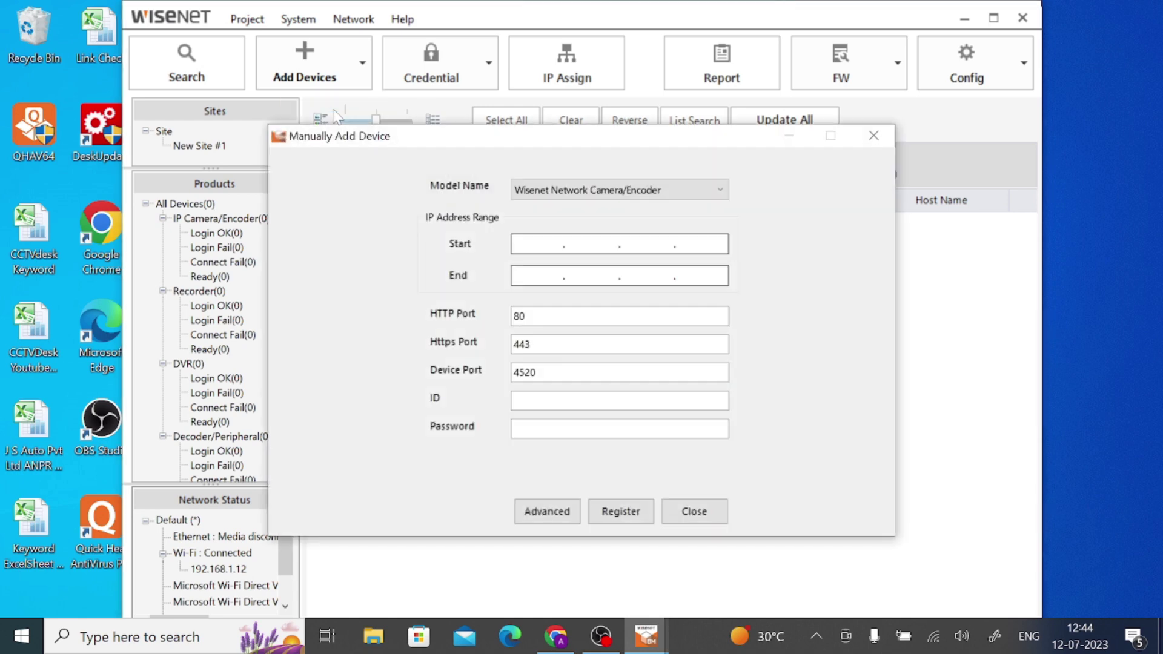
pyautogui.click(579, 193)
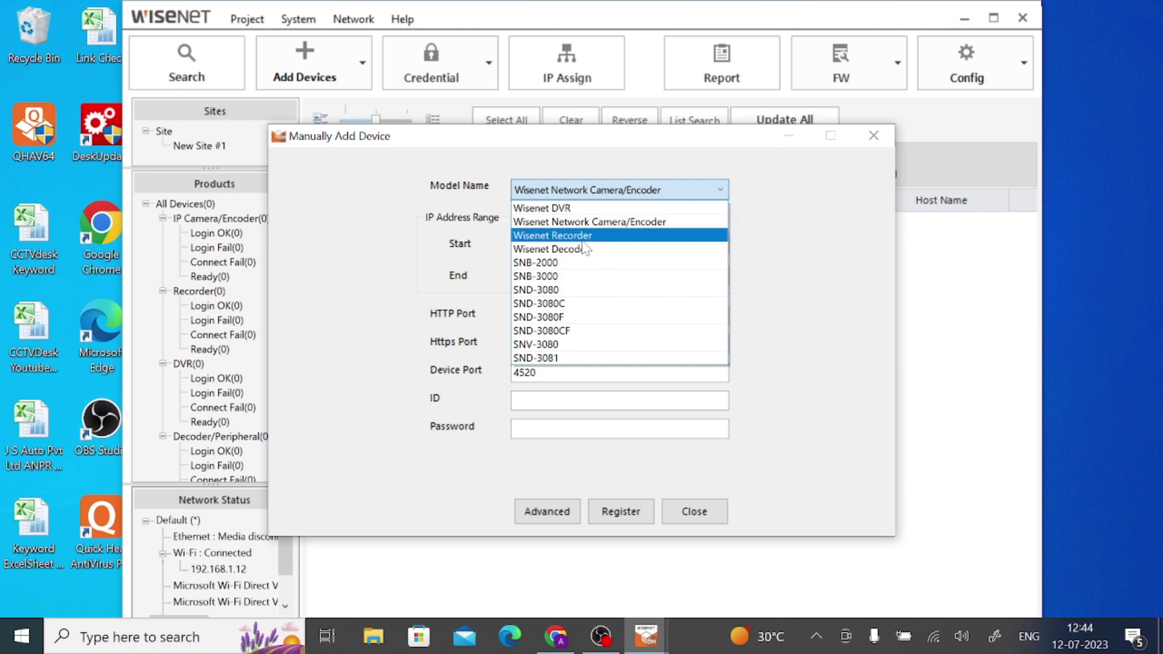
pyautogui.click(585, 211)
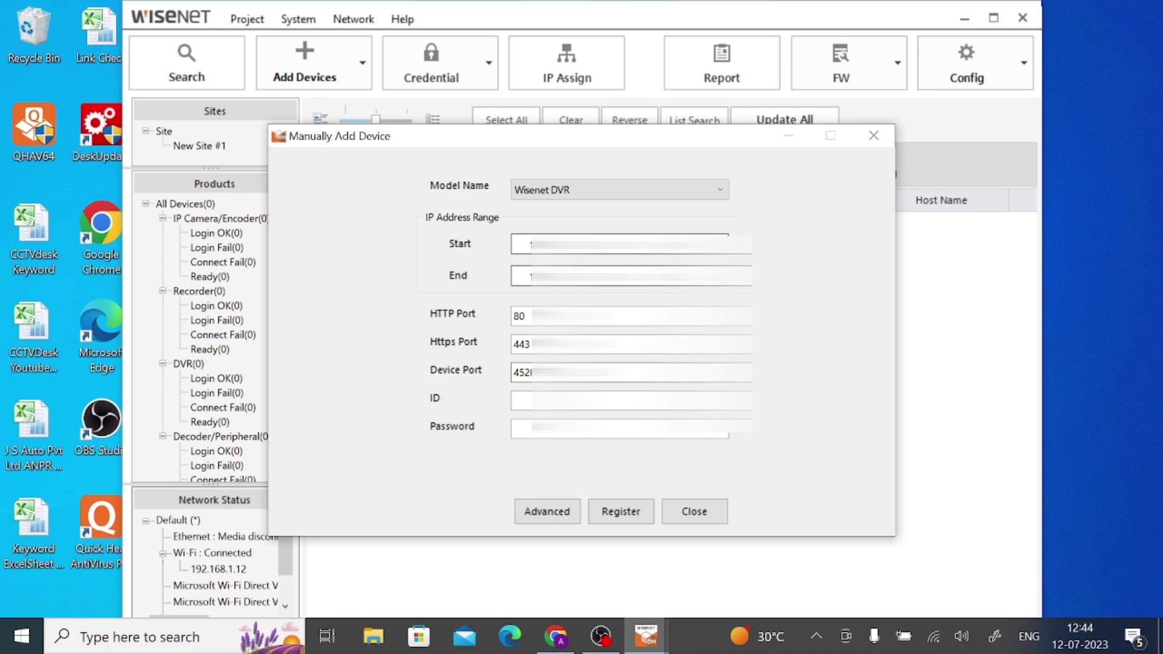
pyautogui.press('Tab')
pyautogui.press('Tab')
pyautogui.press('Tab')
pyautogui.press('Tab')
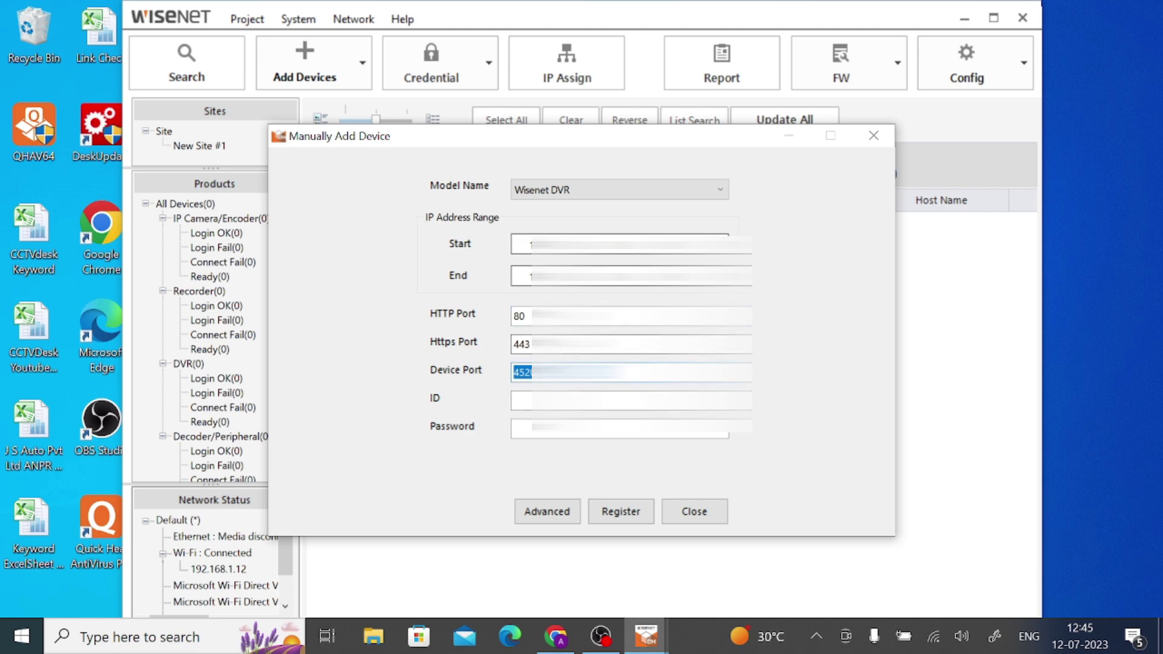
# Enter the DVR's login ID and account password in the Manually Add Device form and register the device.
pyautogui.click(515, 400)
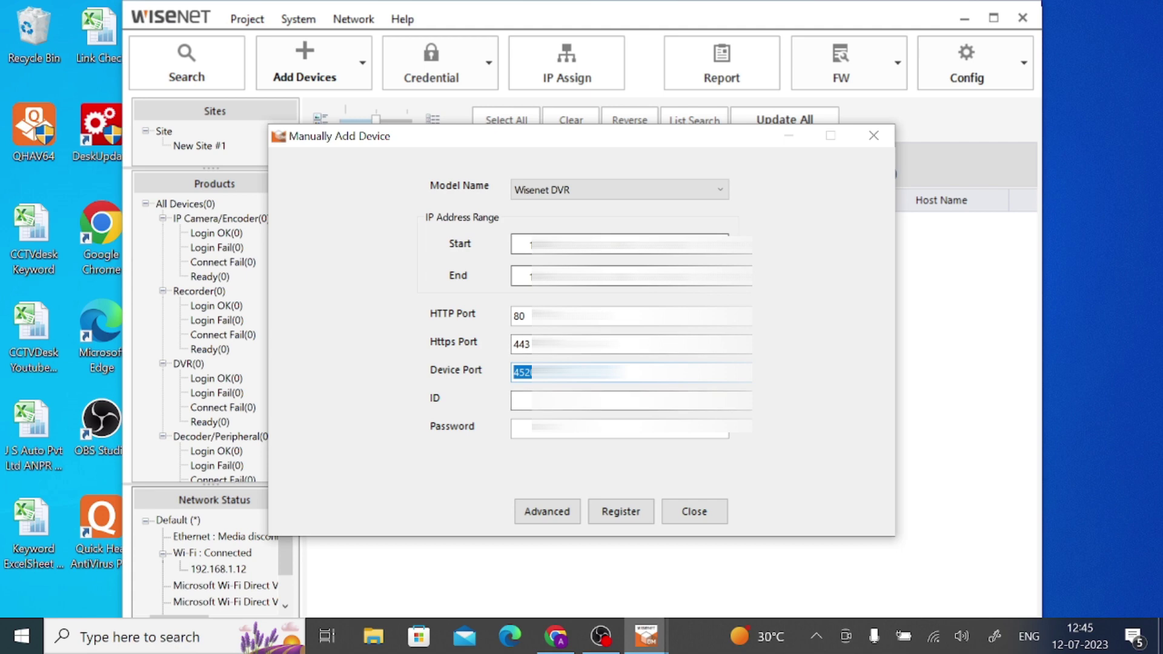
pyautogui.click(555, 432)
pyautogui.click(515, 401)
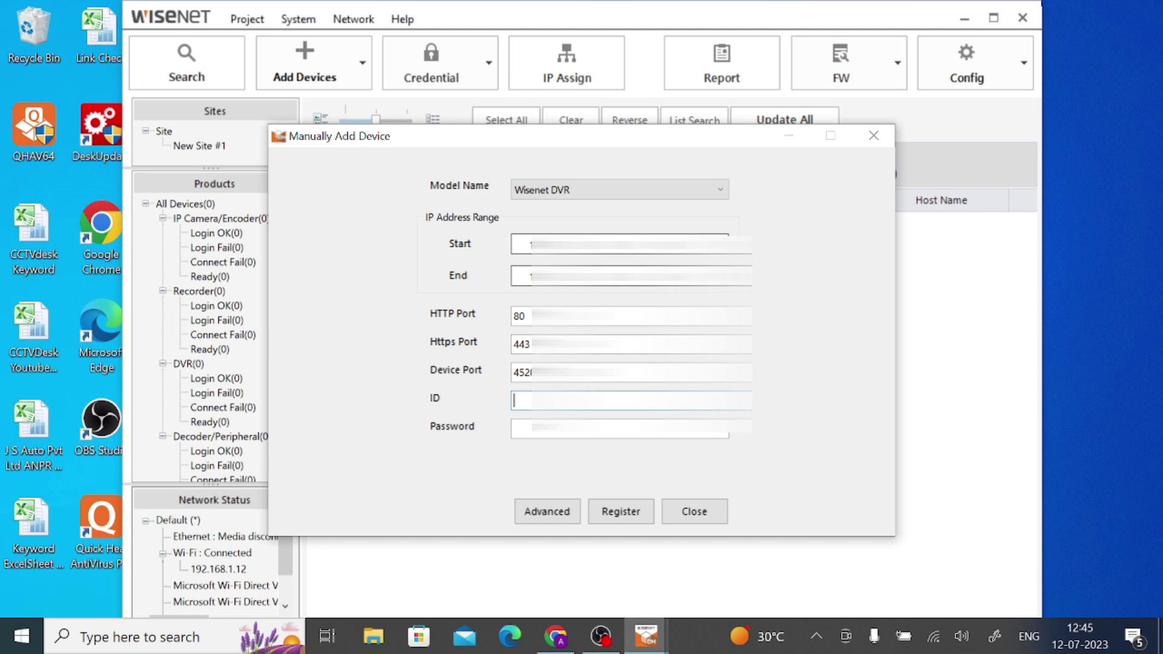
pyautogui.write('adm')
pyautogui.press('Tab')
pyautogui.write('*')
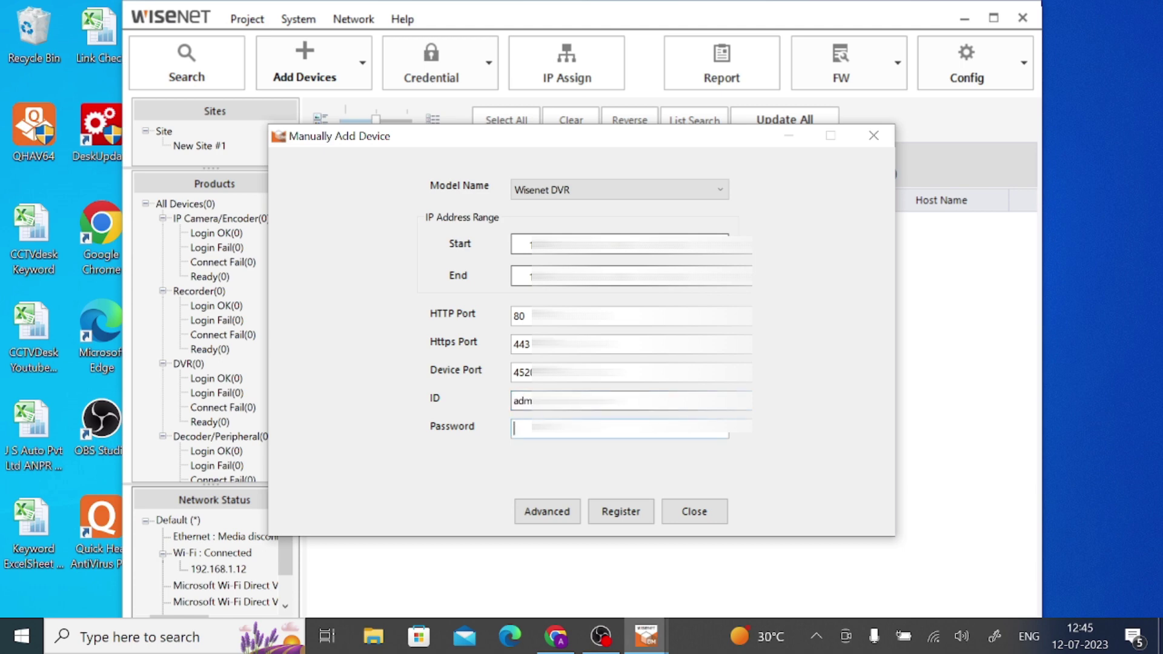
pyautogui.write('*')
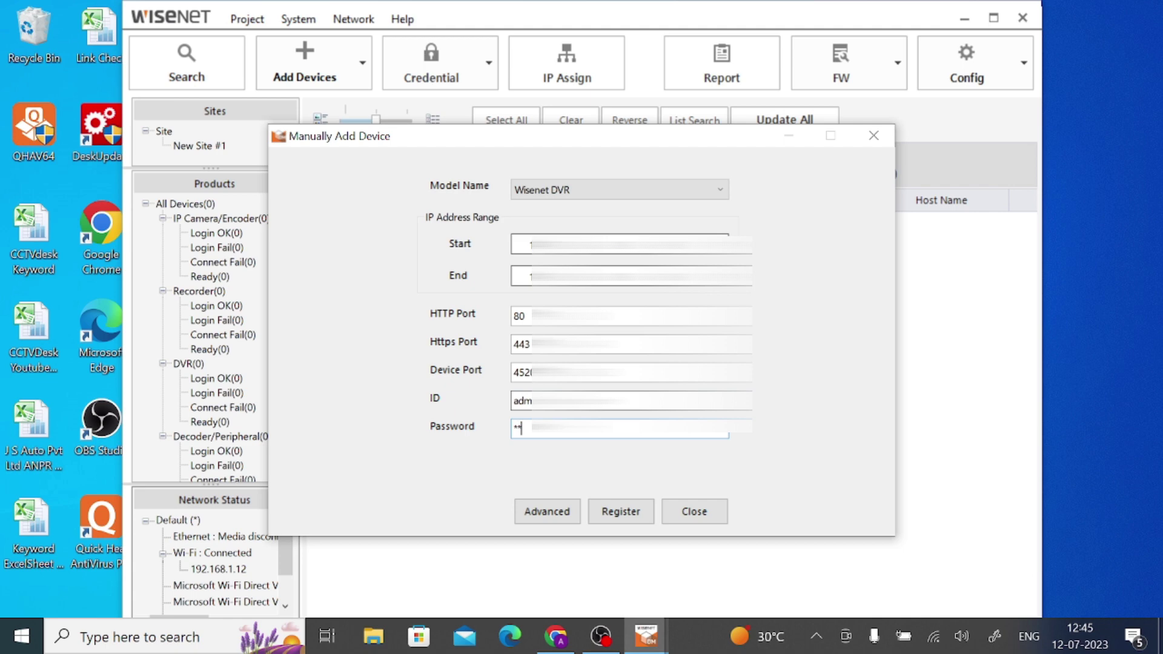
pyautogui.click(620, 521)
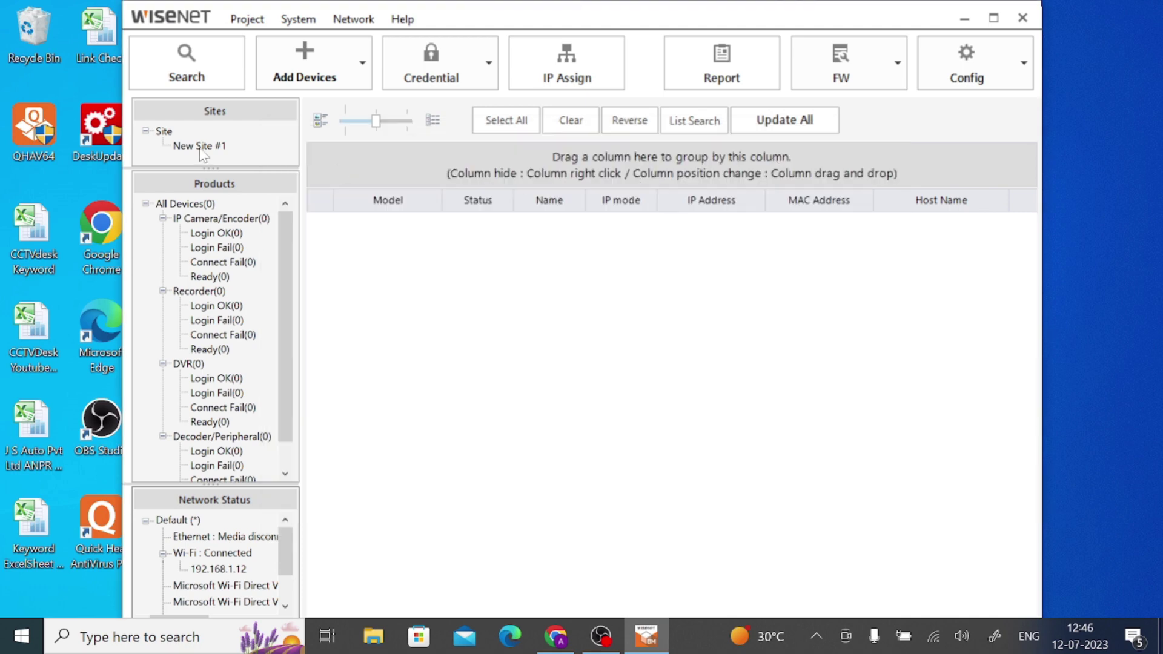
# Select All Devices in the Products tree and collapse its device categories.
pyautogui.doubleClick(191, 206)
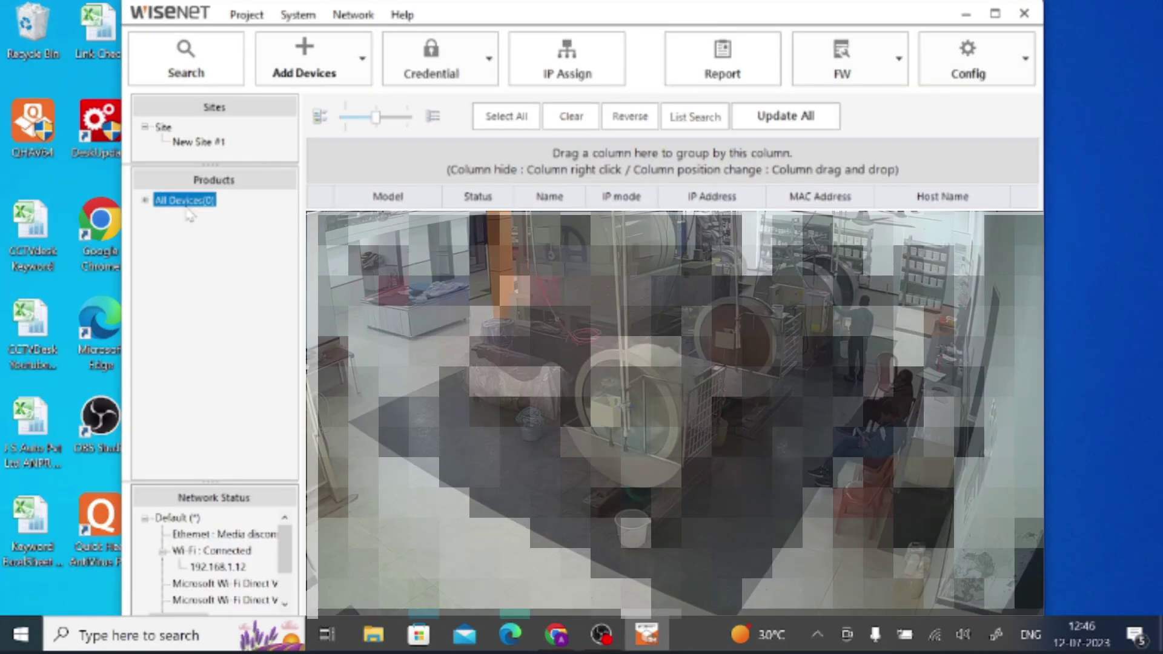